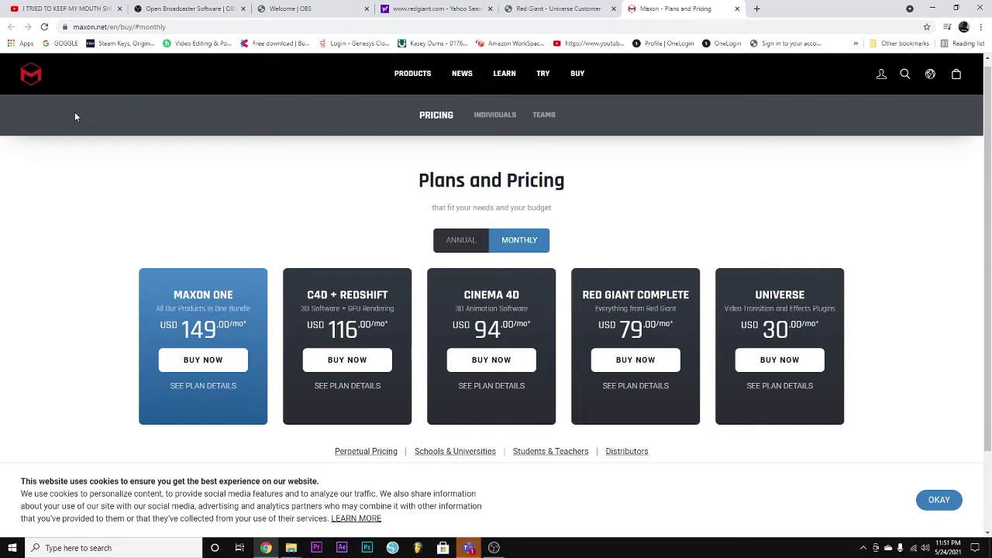
Step: Dismiss the purchase notice on the Red Giant Universe page and visit the site's home page, returning to Maxon's Plans and Pricing
click(515, 8)
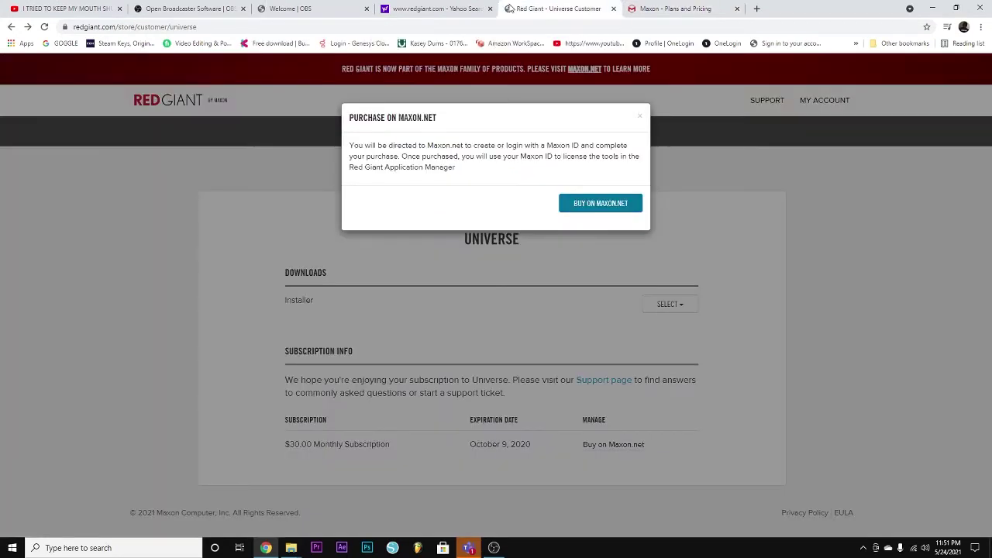
click(639, 119)
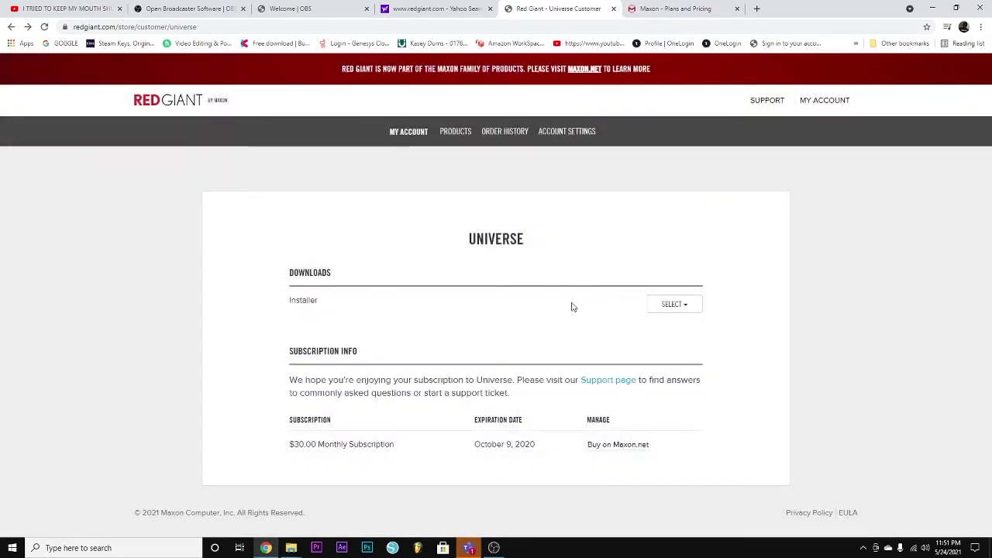
click(165, 99)
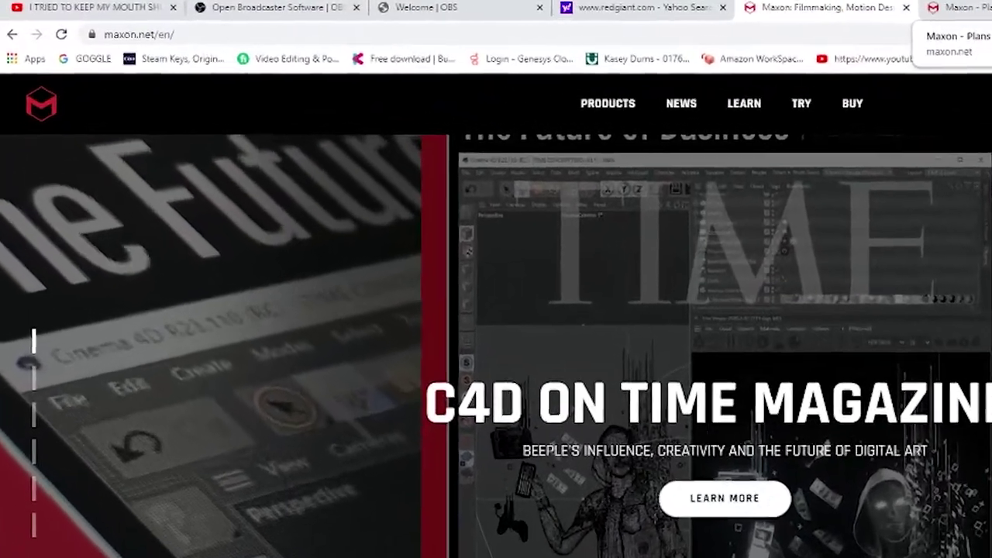
click(957, 8)
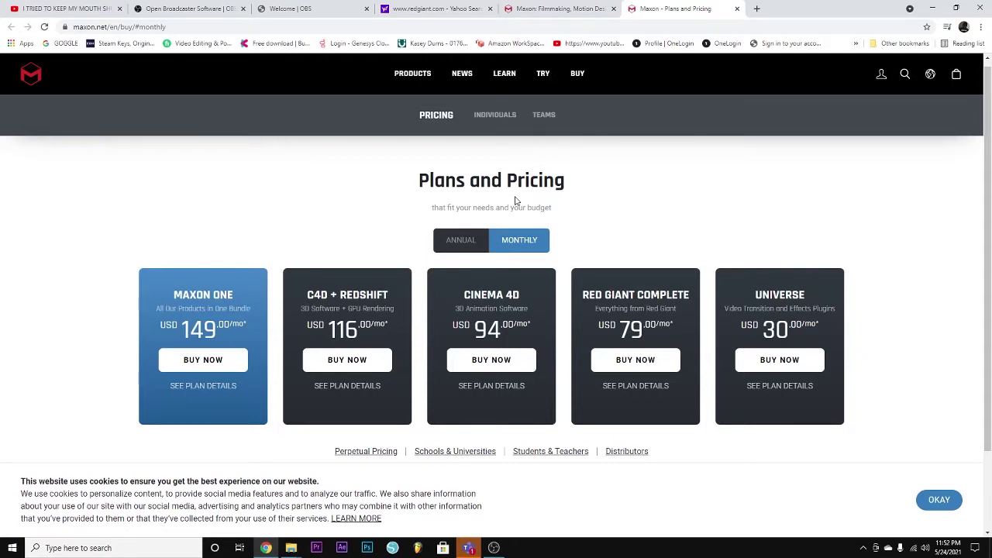
Step: Show annual pricing and examine the Universe plan, highlighting its name and annual billing amount
click(461, 241)
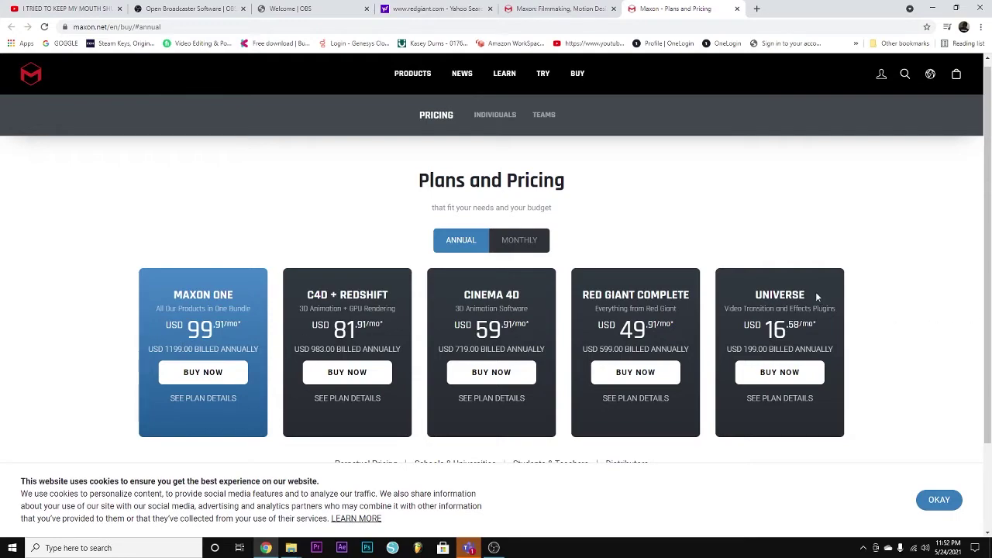
drag(815, 291, 740, 294)
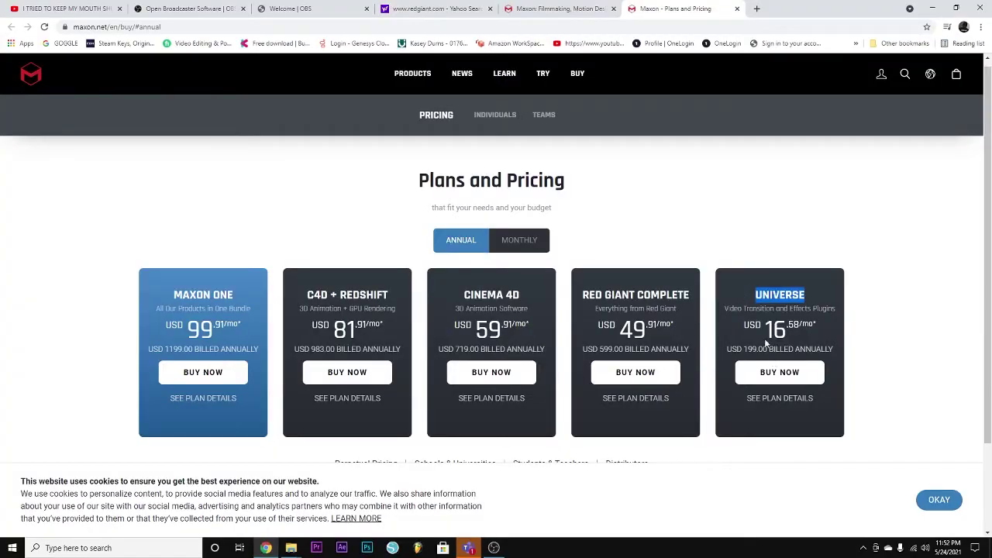
mouse_move(764, 338)
mouse_down()
mouse_move(805, 331)
mouse_move(766, 331)
mouse_up()
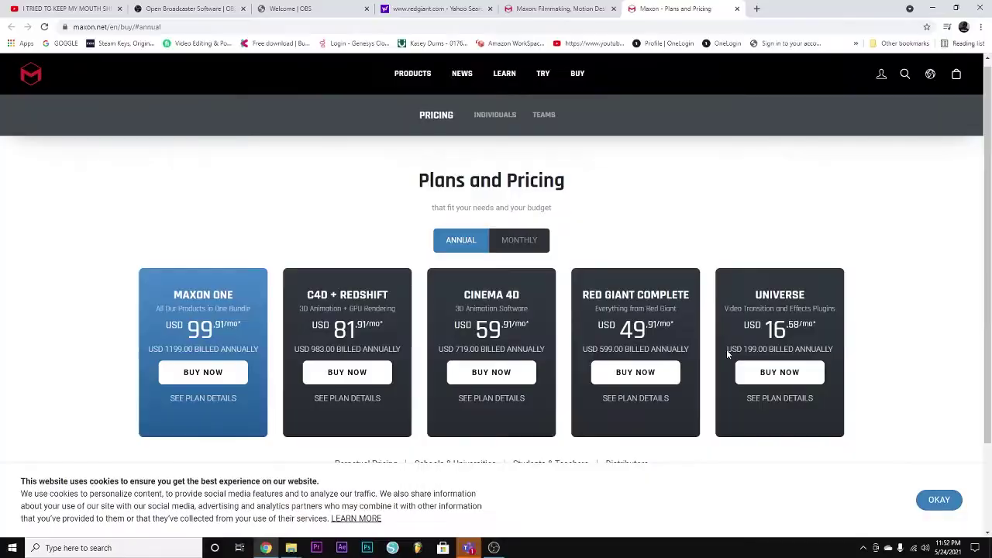
drag(727, 354, 837, 357)
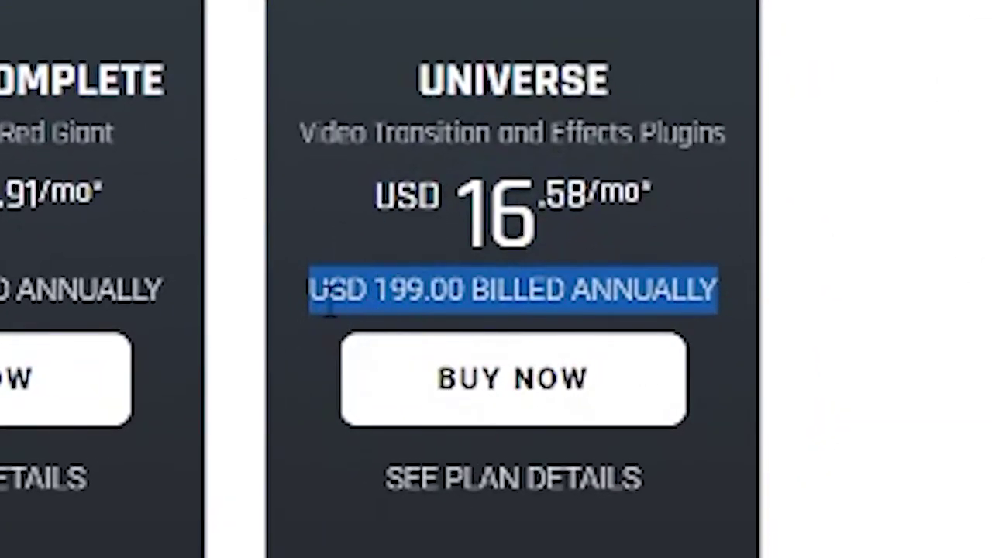
drag(326, 288, 628, 275)
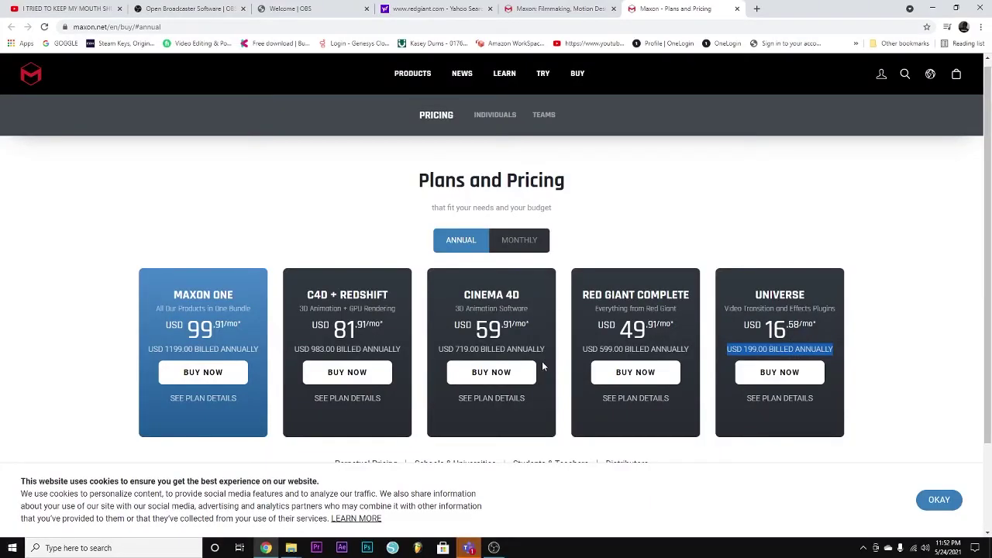
Step: Put the monthly Universe plan in the shopping cart with a quantity of 1, and close the cart page
click(534, 241)
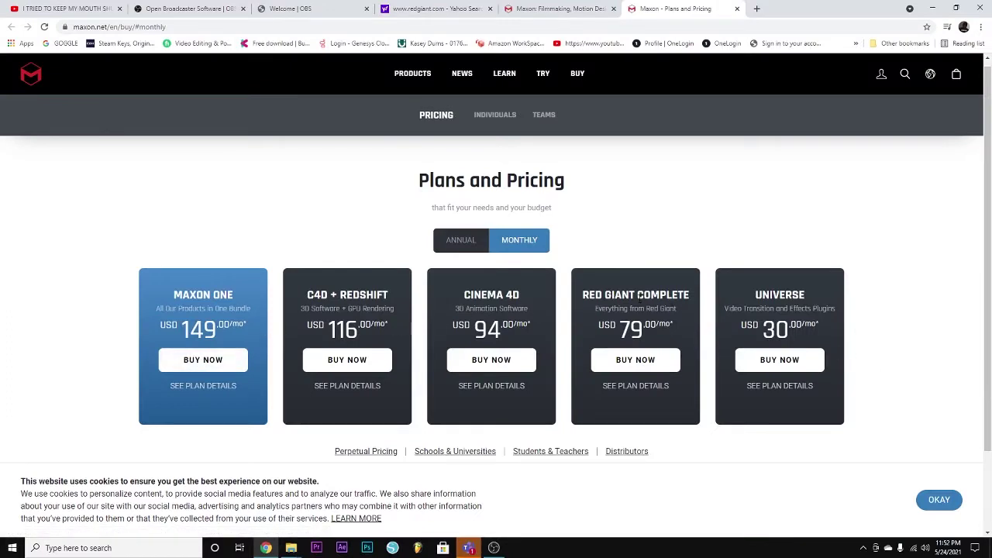
drag(752, 295, 829, 313)
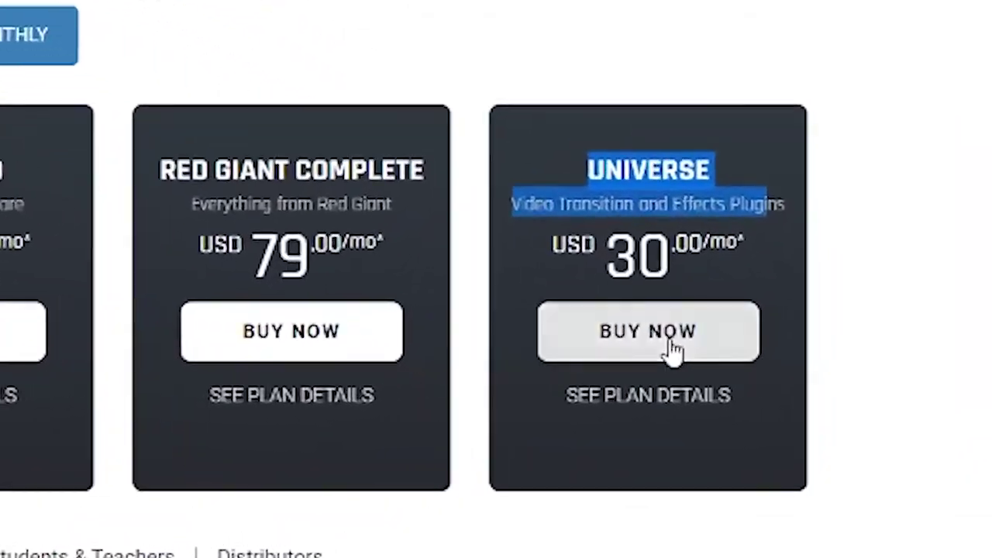
click(727, 355)
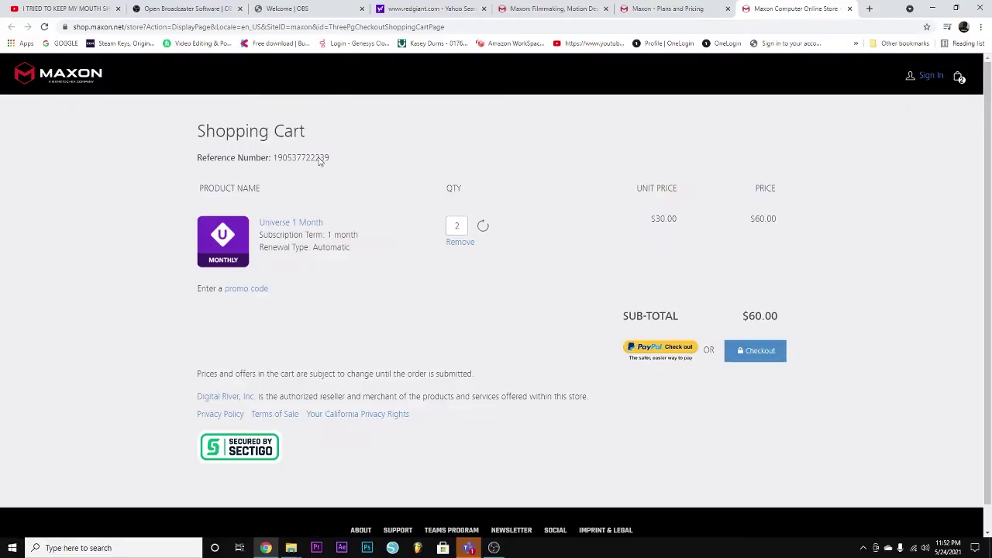
double_click(459, 229)
text(1)
key(Return)
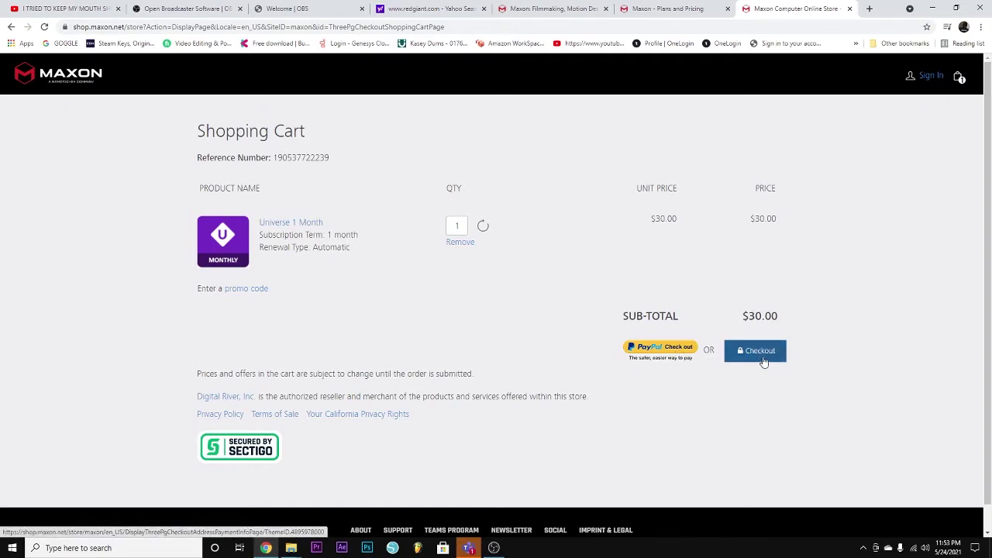
key(ctrl+w)
Step: Extract the Universe_Win_Full zip archive in the Downloads folder to the suggested Universe_Win_Full folder, showing the extracted files when complete
mouse_move(292, 547)
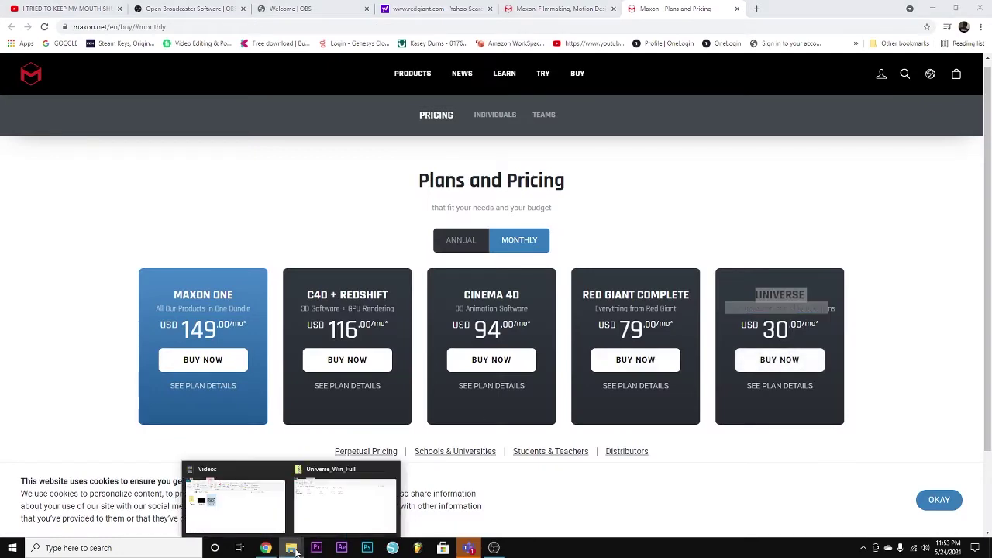
click(320, 527)
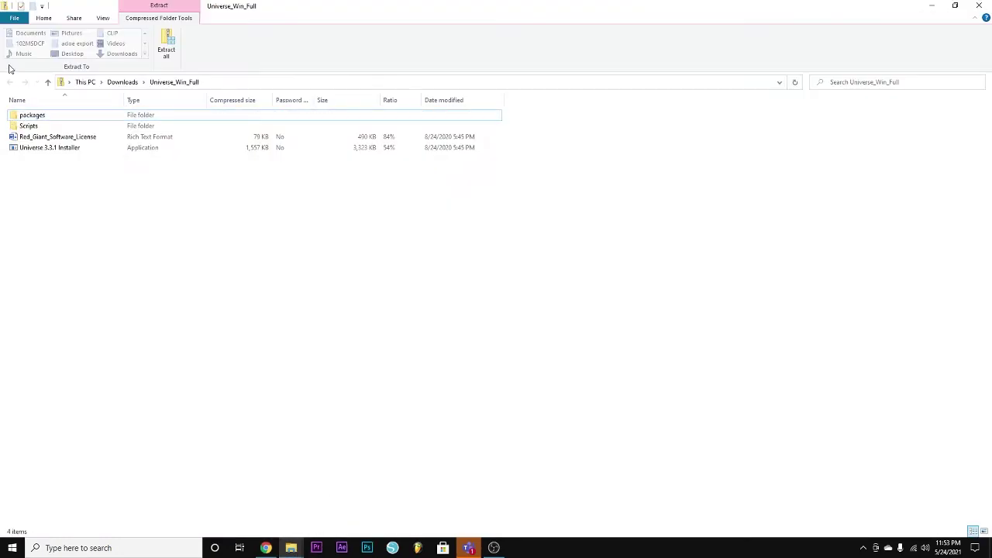
key(alt+Tab)
click(292, 547)
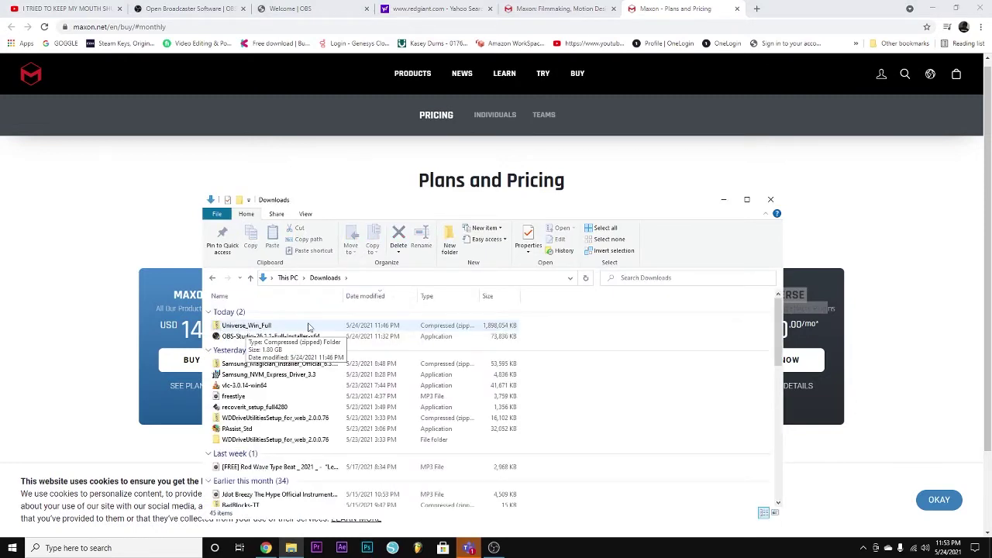
click(247, 327)
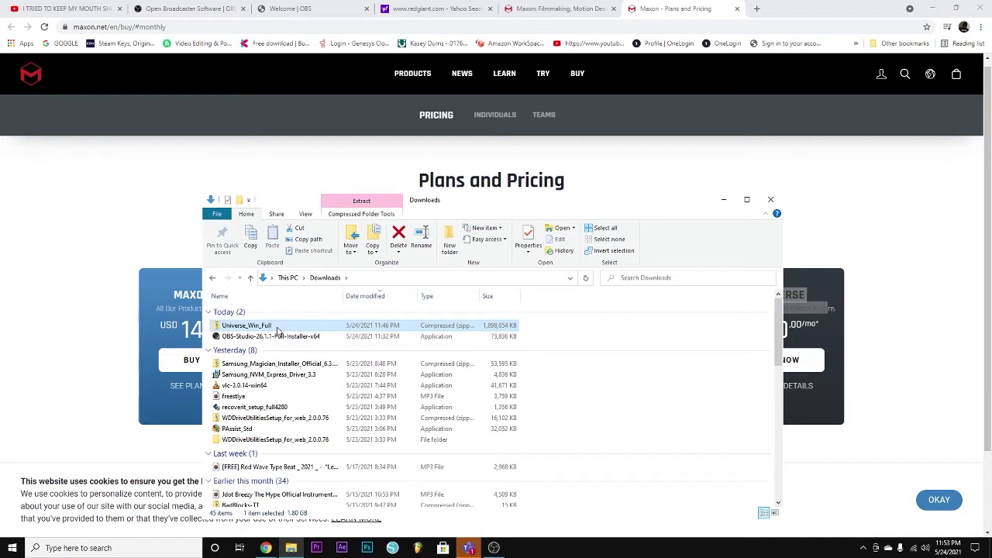
right_click(278, 329)
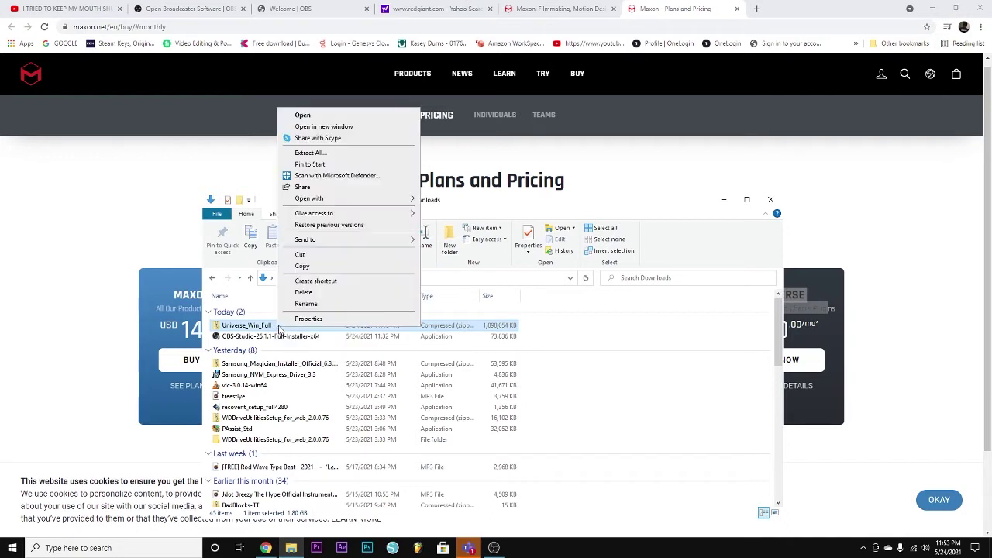
click(310, 153)
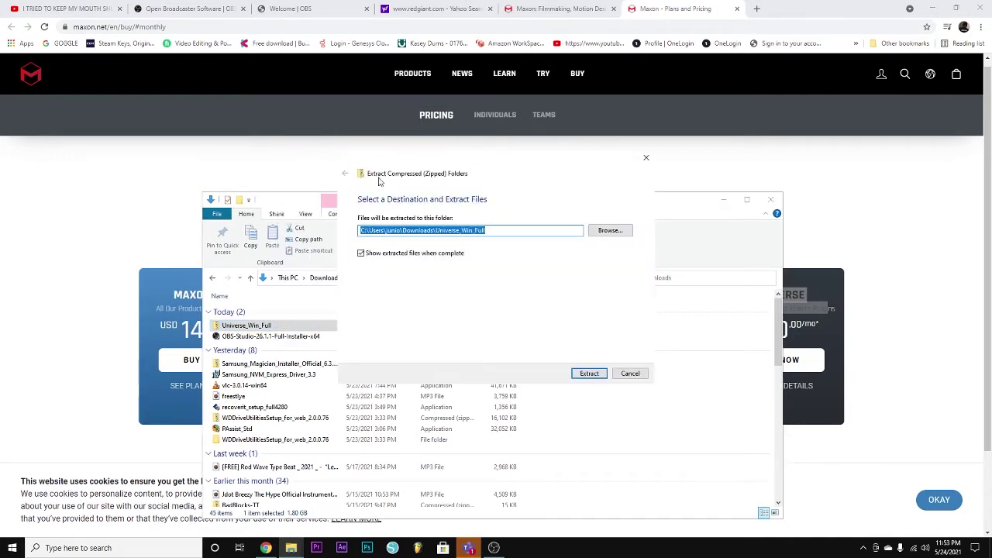
click(589, 373)
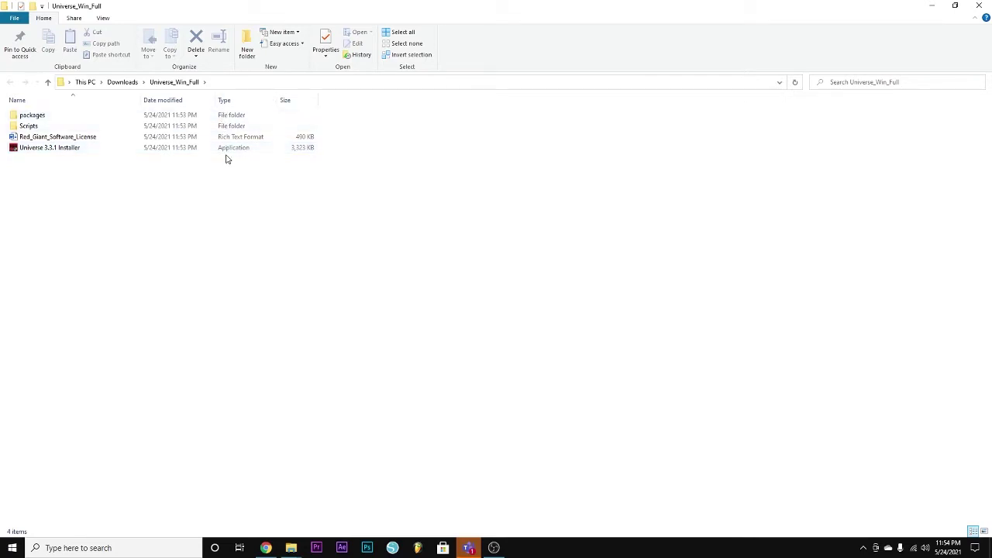
Step: Launch the Universe 3.3.1 Installer from the extracted folder and minimize the open windows to clear the desktop
double_click(47, 151)
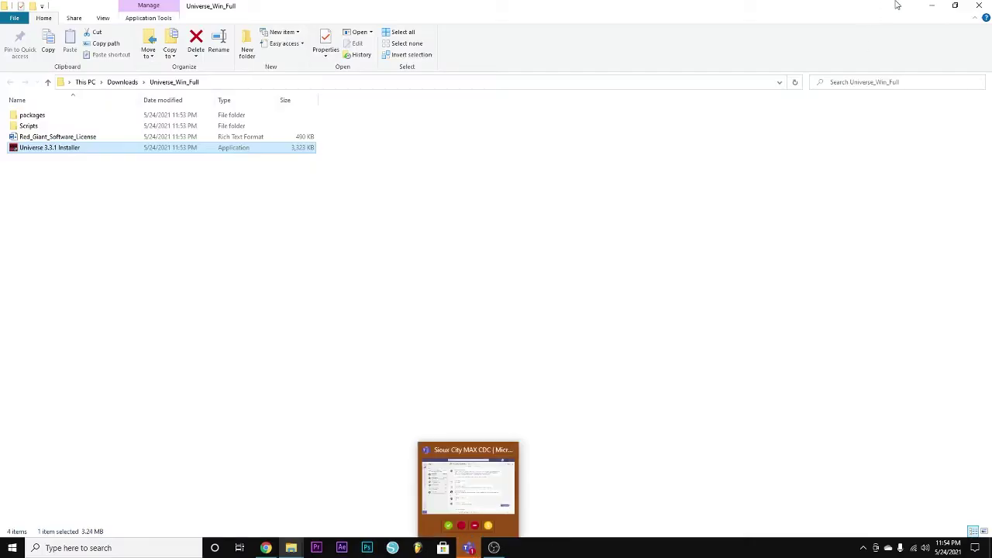
click(933, 7)
click(936, 8)
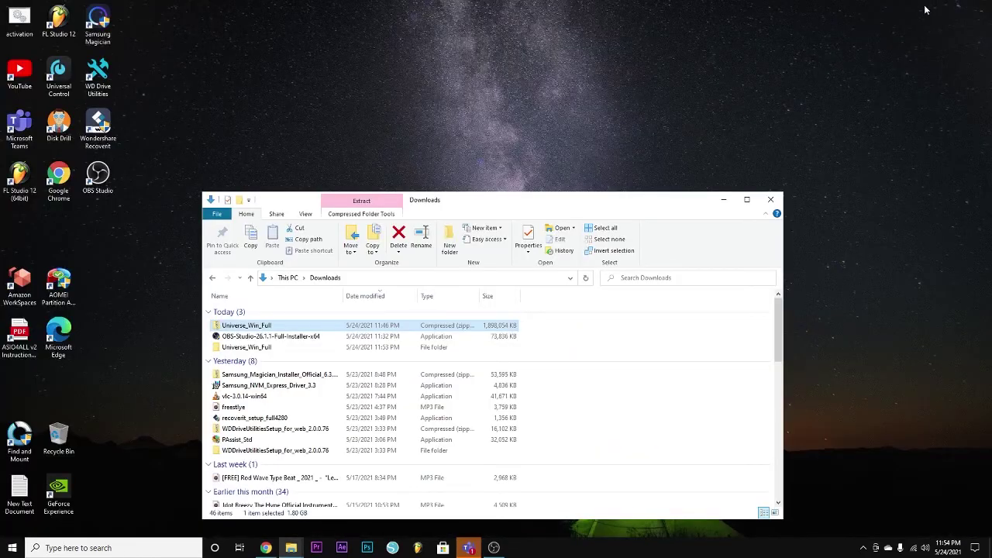
click(725, 201)
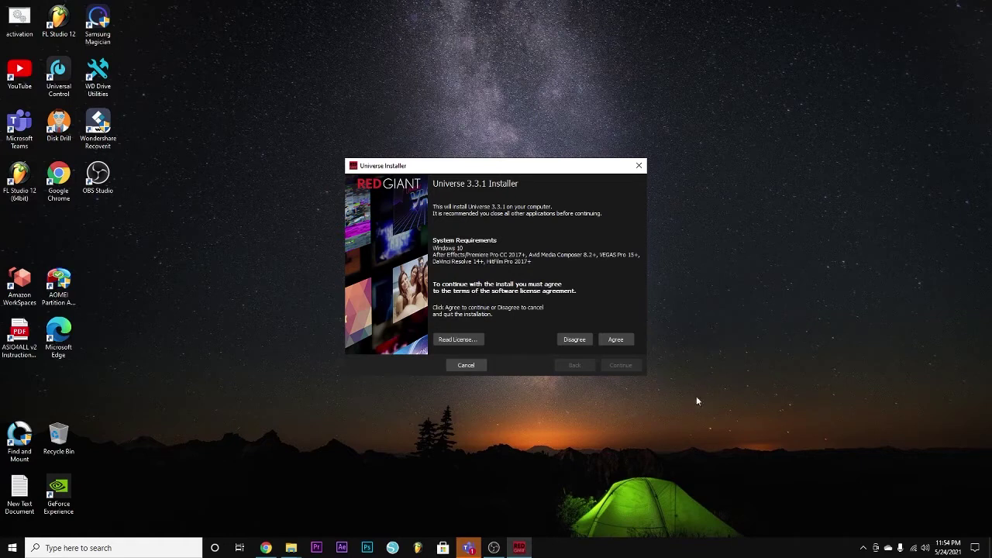
Step: Agree to the software license and install Universe 3.3.1 with Open Source Fonts for Presets included
click(625, 339)
click(623, 367)
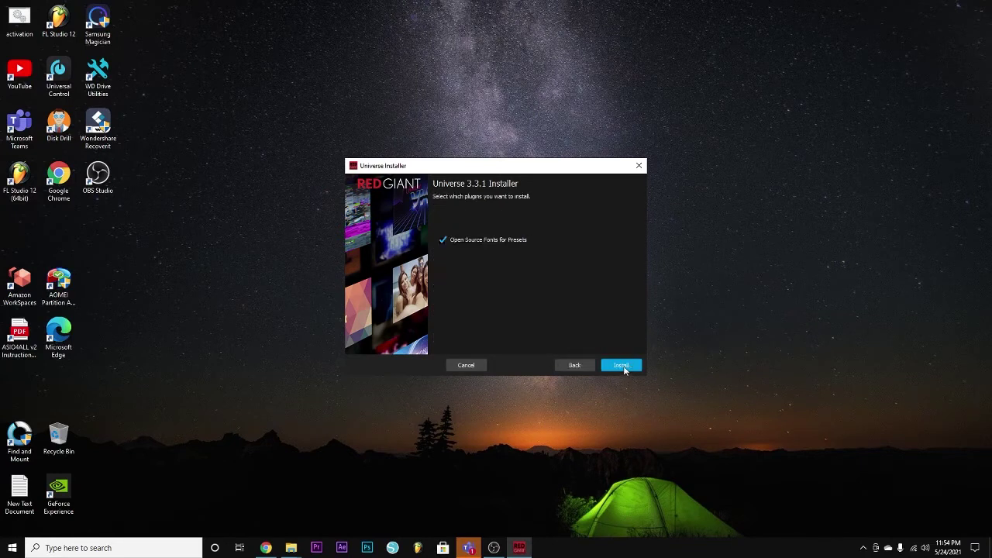
click(623, 366)
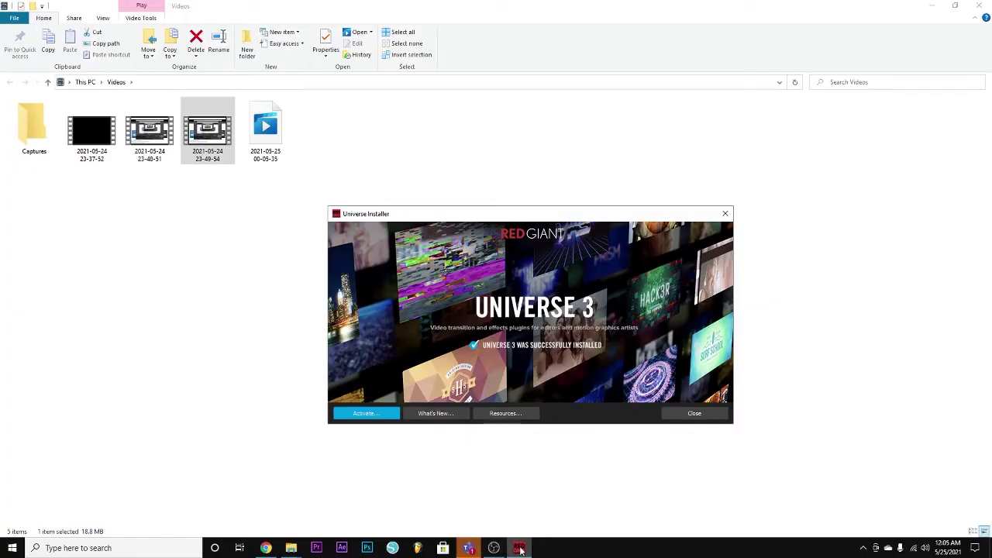
Step: Start activating Universe 3 and dismiss the Red Giant Application Manager welcome message to reach the sign-in form
mouse_move(520, 549)
click(365, 413)
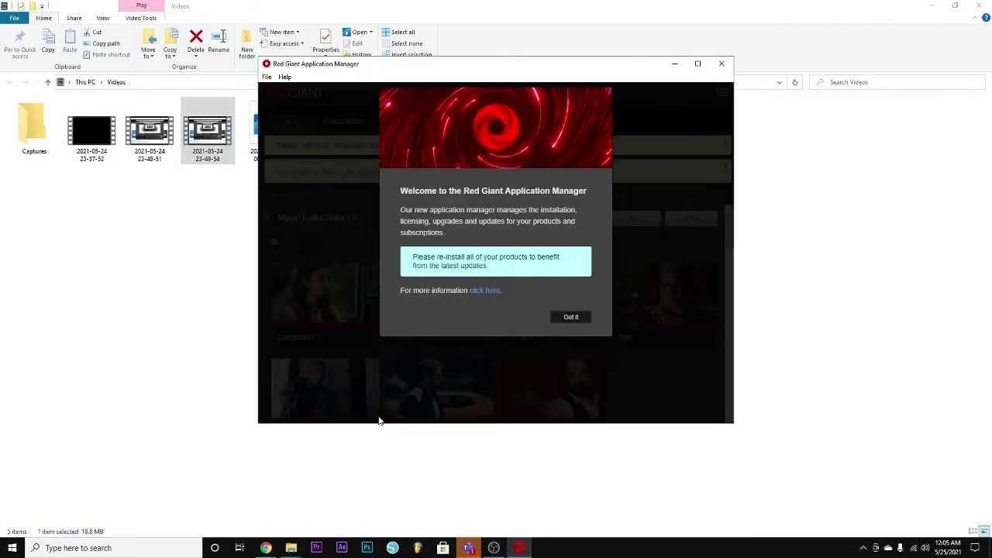
click(570, 317)
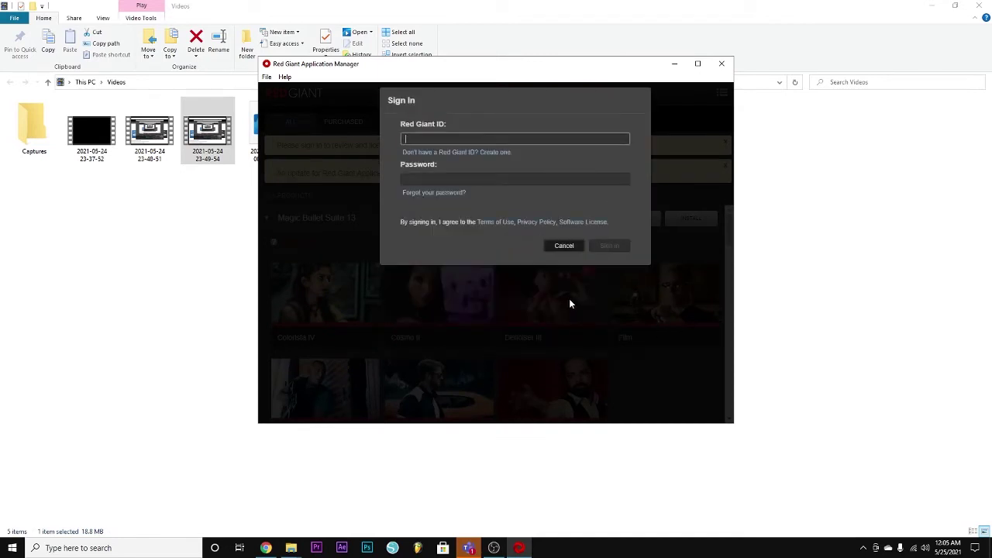
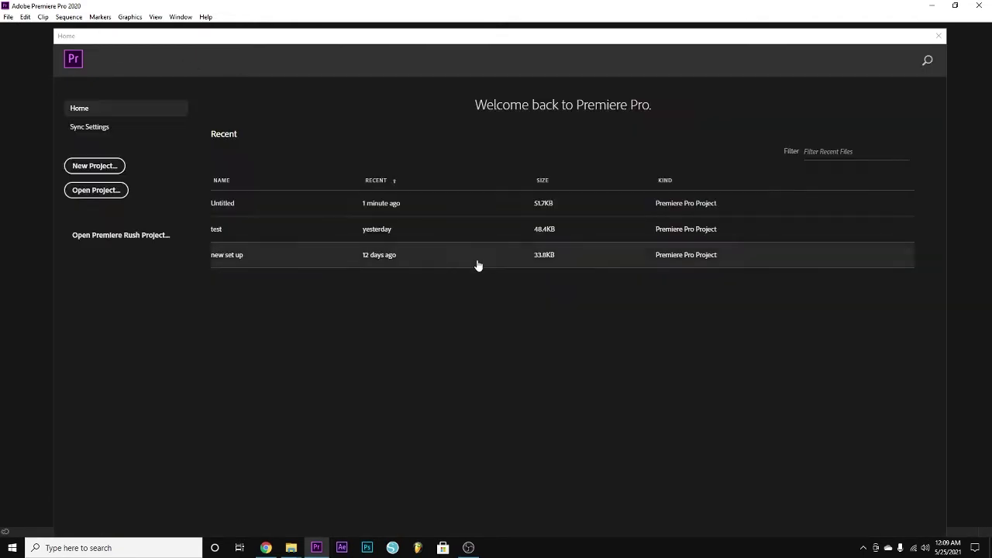
Step: In Premiere Pro, open the recent project Untitled and expand the Video Effects folder
click(293, 202)
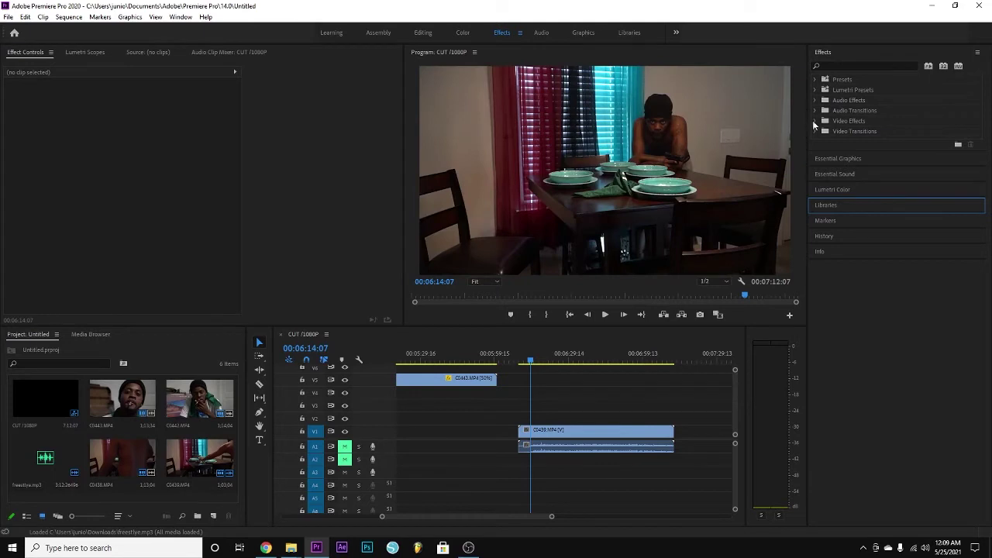
click(814, 120)
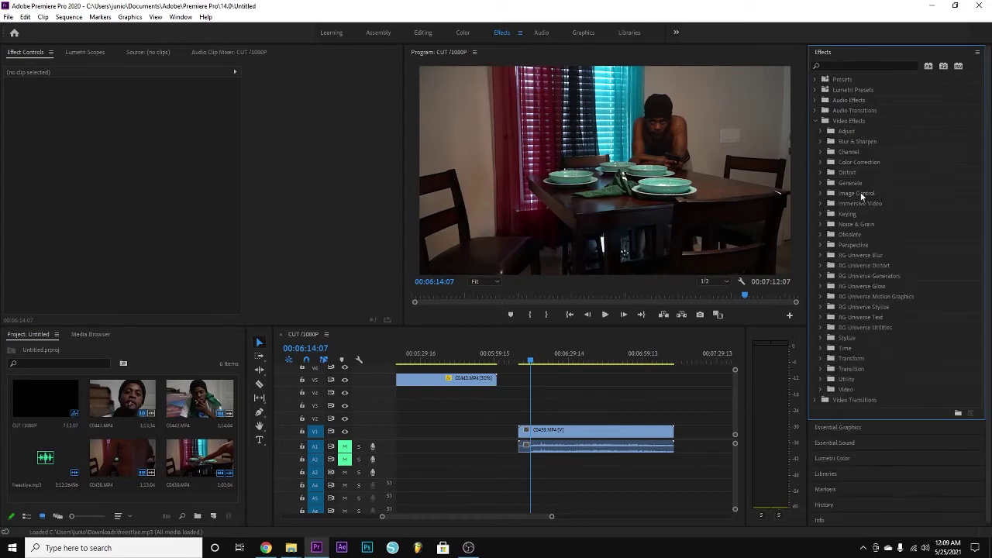
Step: Examine the installed RG Universe effects in the Blur, Utilities, Text and Stylize folders, leaving Stylize expanded
click(817, 254)
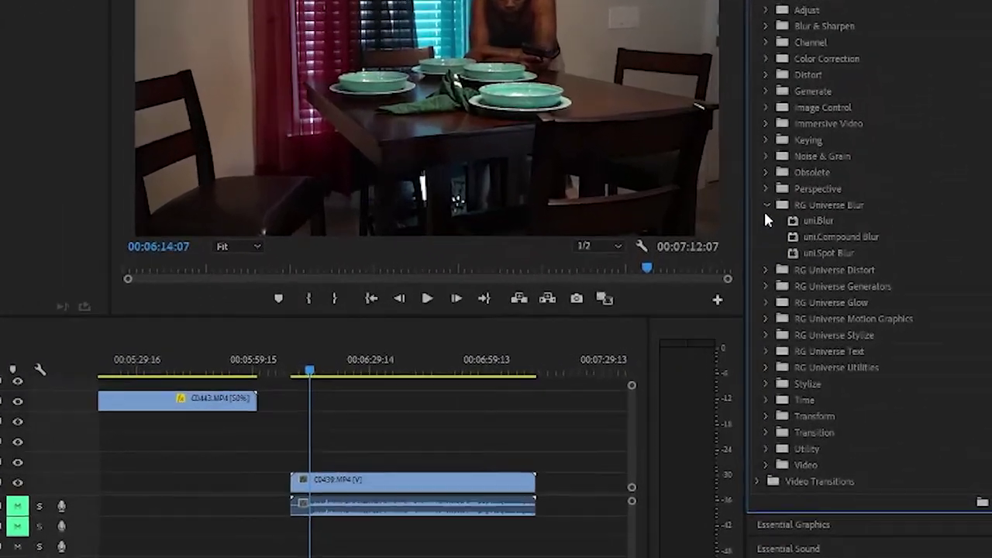
click(820, 255)
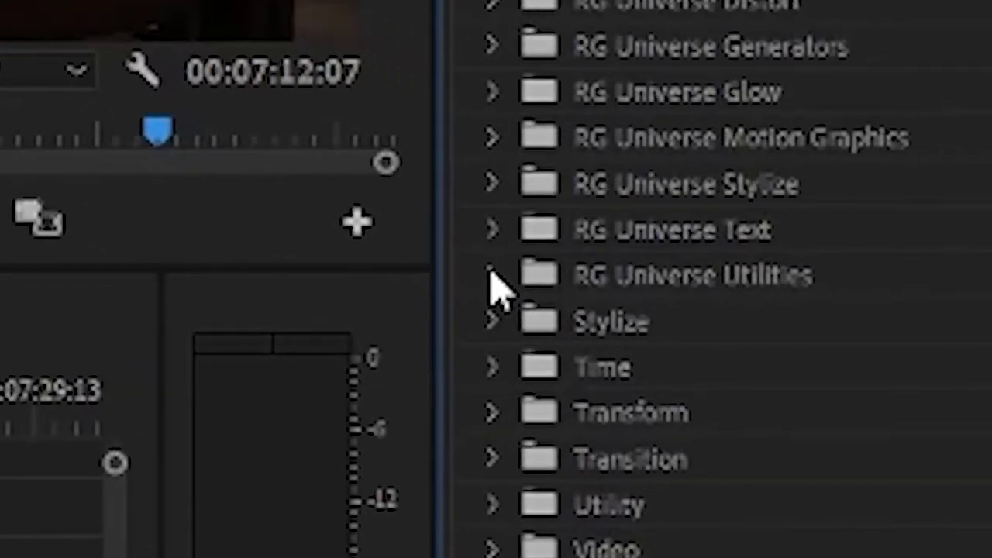
click(493, 276)
click(491, 275)
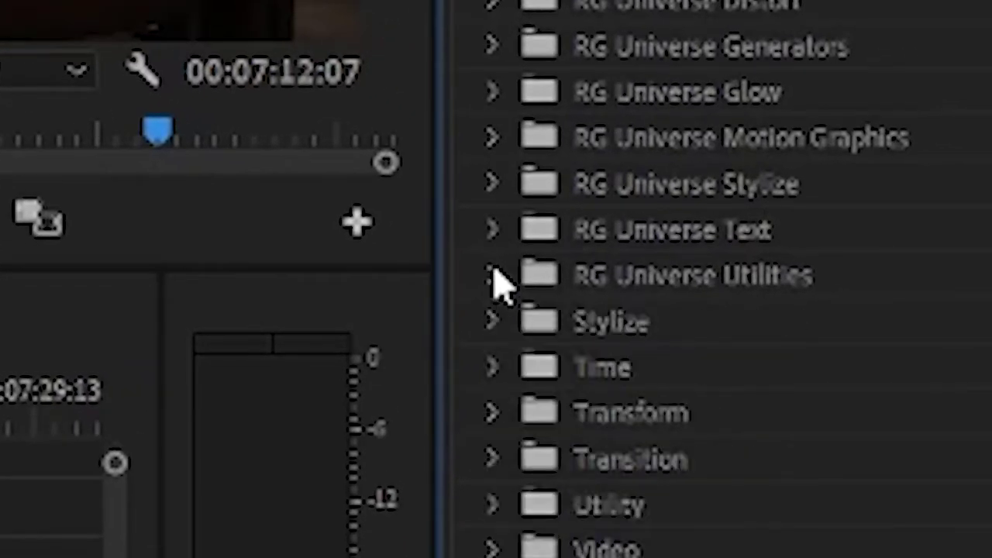
click(494, 230)
click(495, 231)
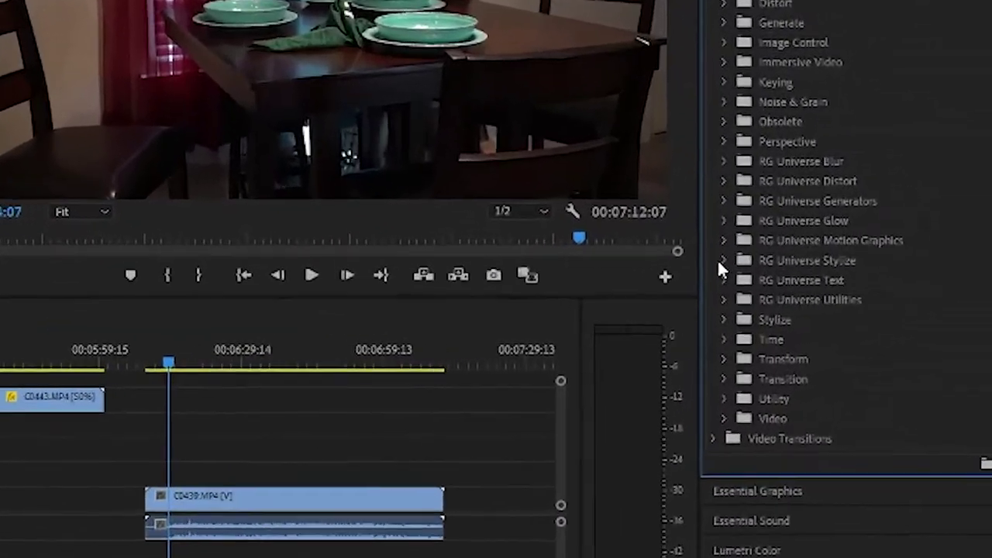
click(721, 261)
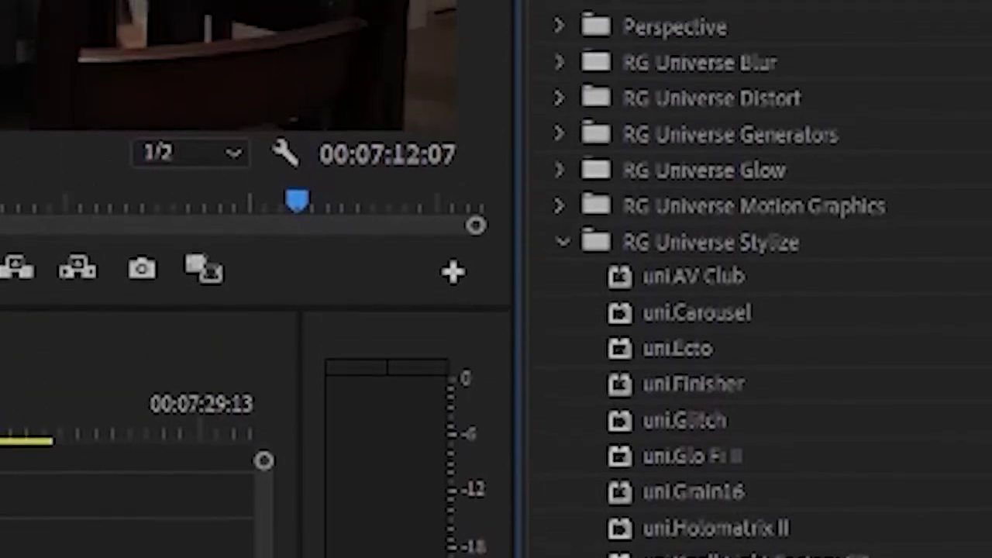
Step: Try the uni.Ecto effect on the C0439.MP4 clip in the timeline and close the Red Giant Application Manager window
drag(693, 432, 586, 433)
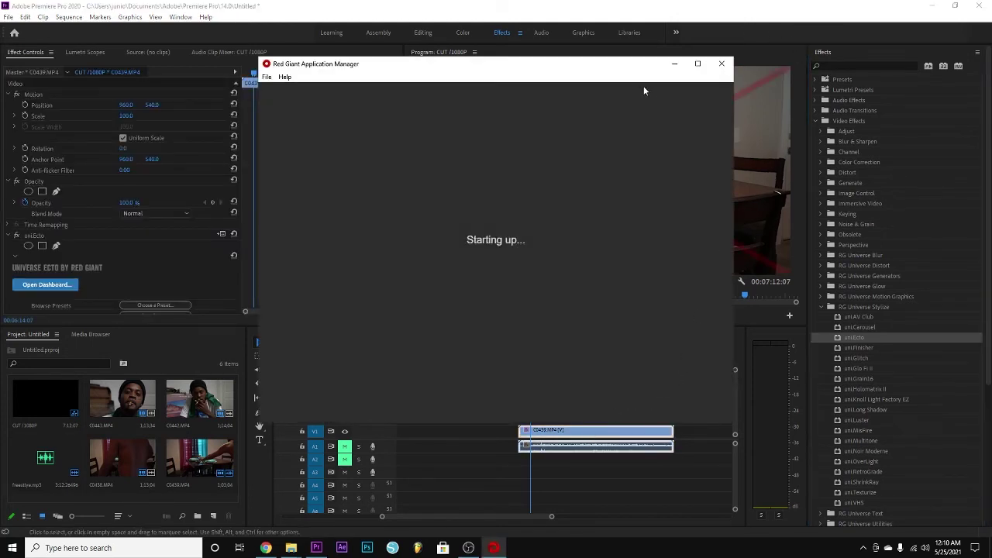
drag(653, 69, 569, 155)
click(634, 148)
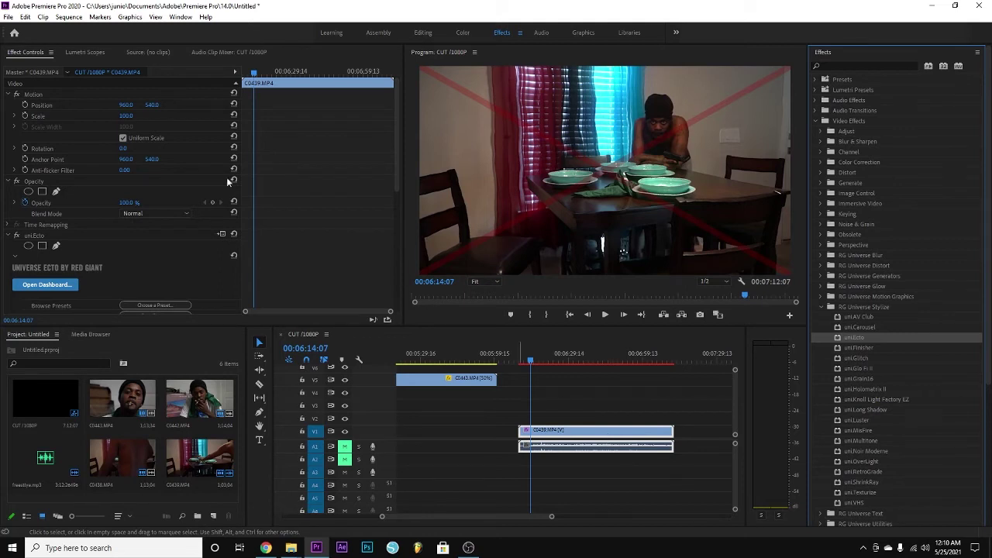
Step: Remove the uni.Ecto effect from the C0439.MP4 clip
click(171, 234)
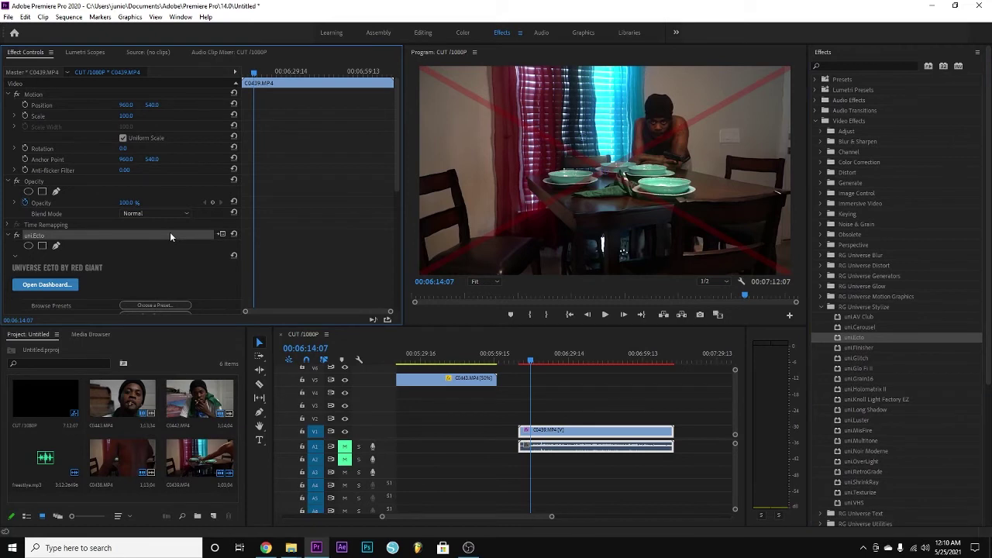
key(Delete)
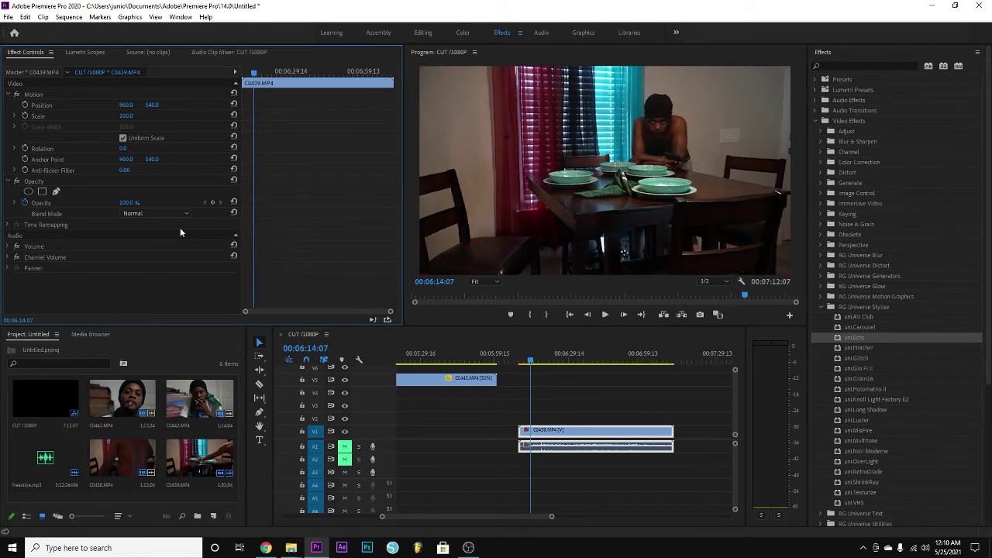
Step: Move the playhead to 00:06:16:14 and duplicate the C0439.MP4 clip onto track V2
click(527, 362)
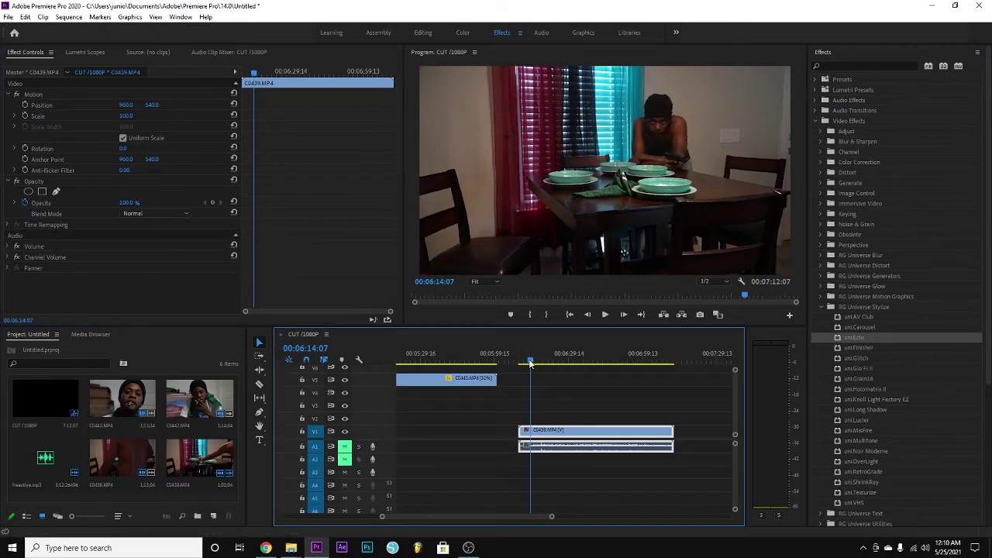
click(536, 362)
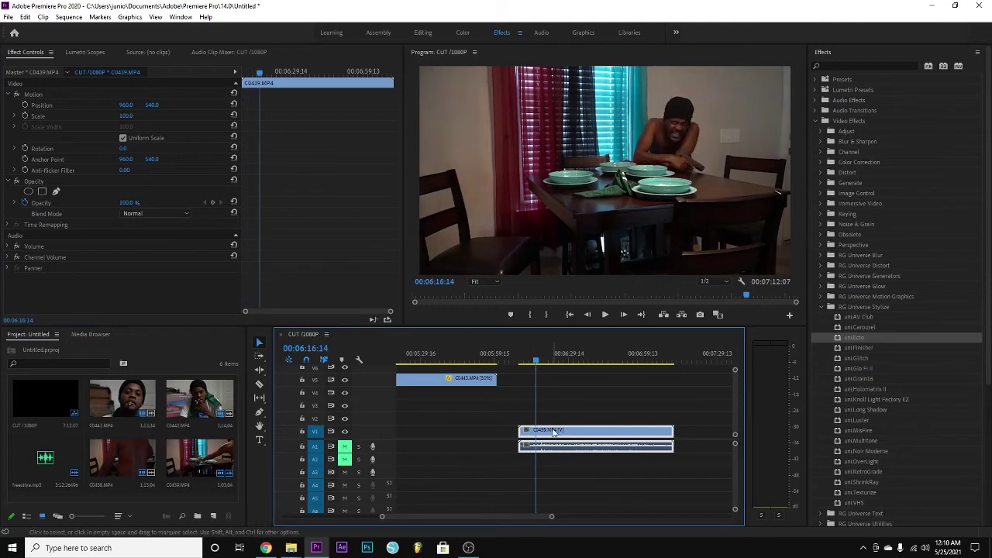
drag(553, 432, 552, 420)
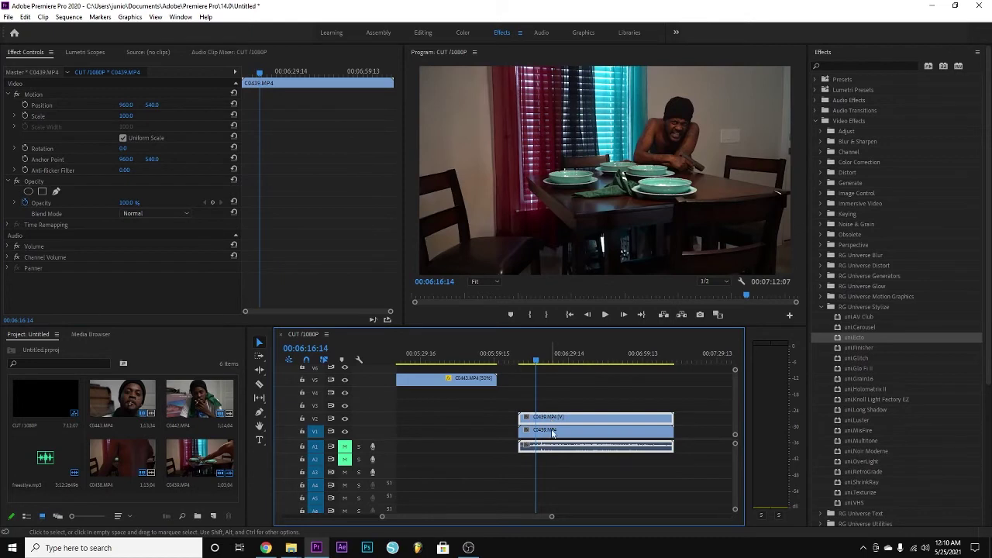
Step: Add a frame hold to the V2 copy of C0439.MP4 at 00:06:16:14
right_click(553, 422)
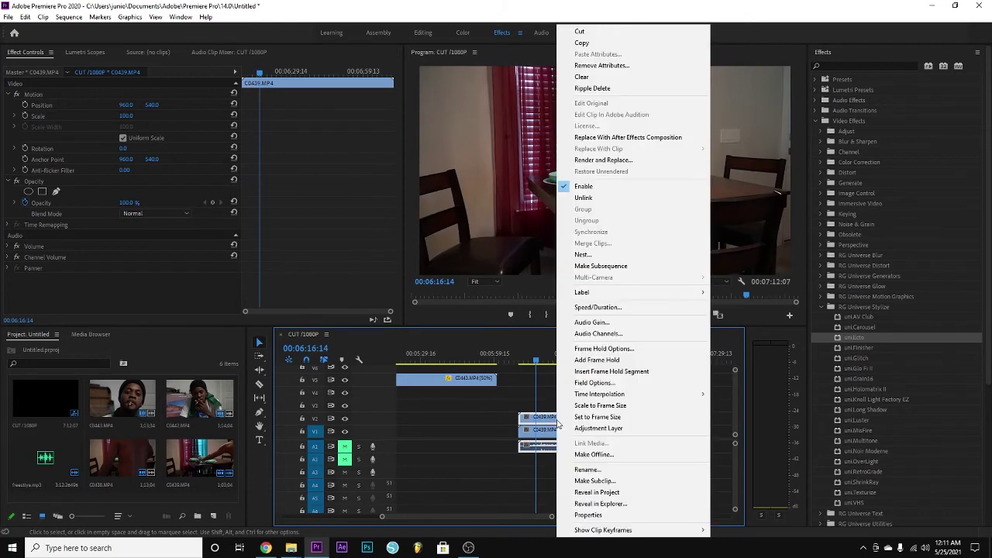
click(611, 371)
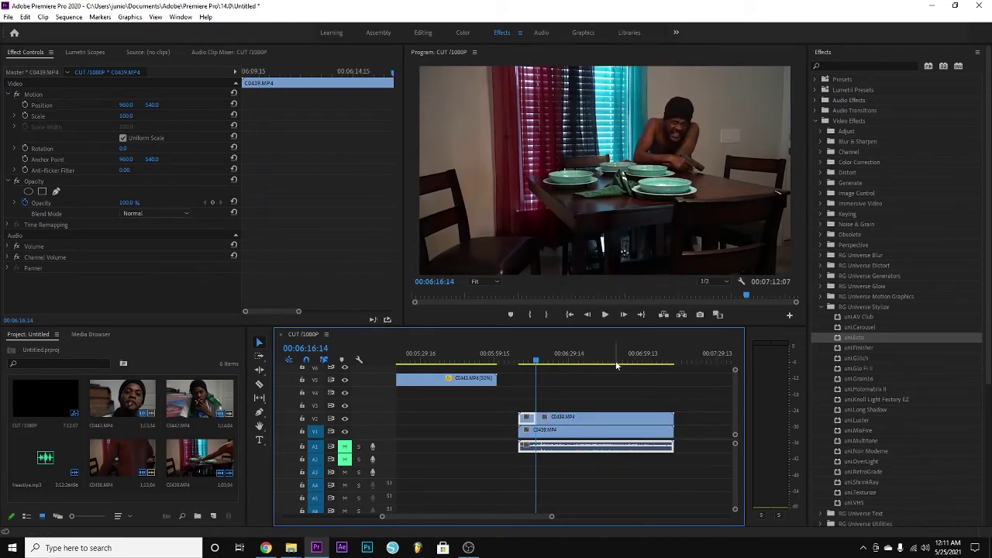
mouse_move(539, 363)
mouse_down()
mouse_move(548, 363)
mouse_move(527, 366)
mouse_move(536, 366)
mouse_up()
Step: Find the Crop effect and apply it to the frozen segment of C0439.MP4 on V2
click(564, 423)
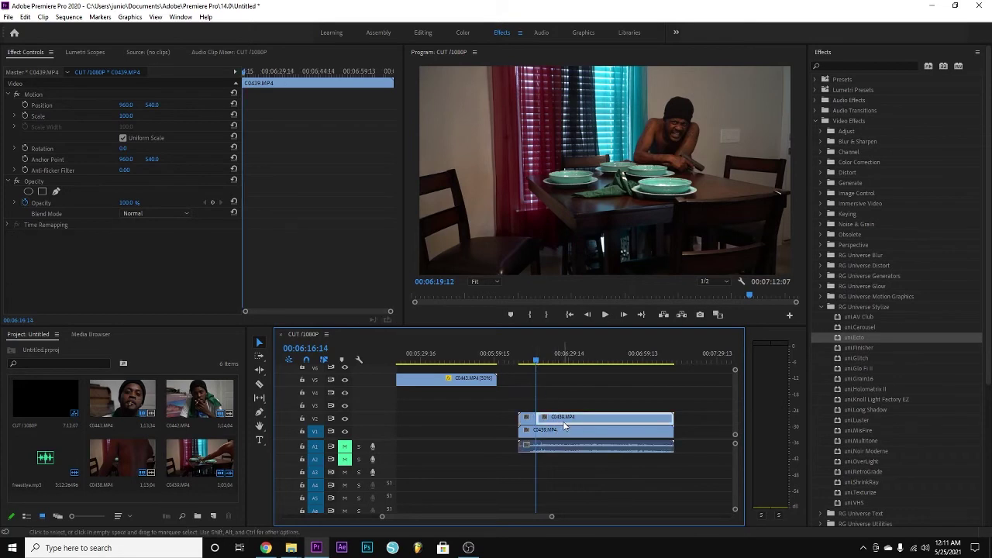
click(870, 66)
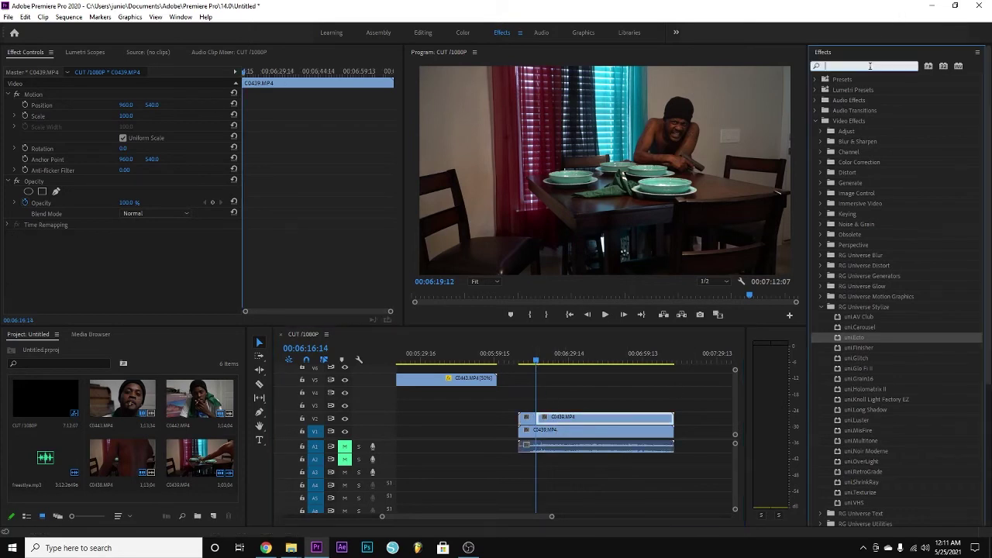
text(crop)
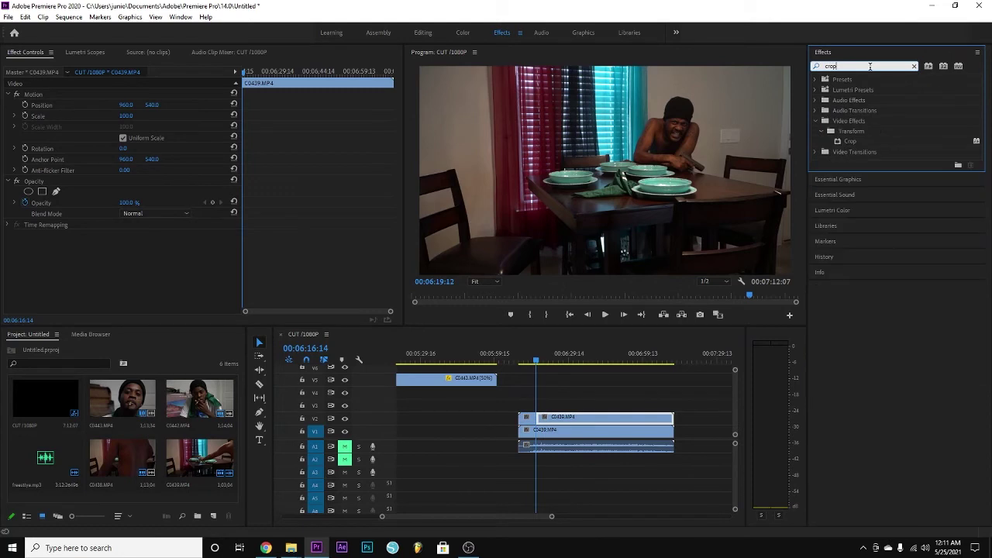
drag(863, 145, 562, 426)
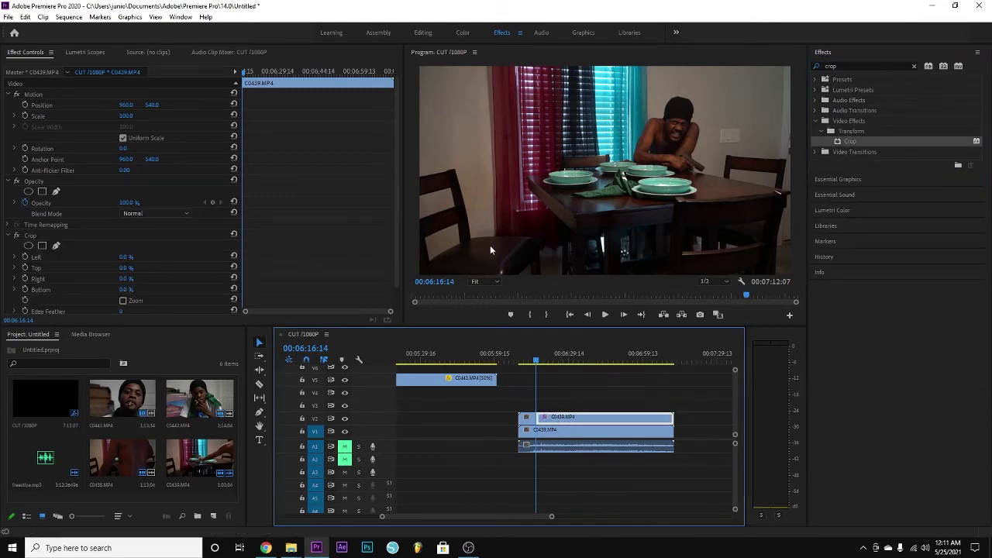
Step: Draw a closed freehand mask for the Crop effect around the man leaning on the table
scroll(362, 241, down, 1)
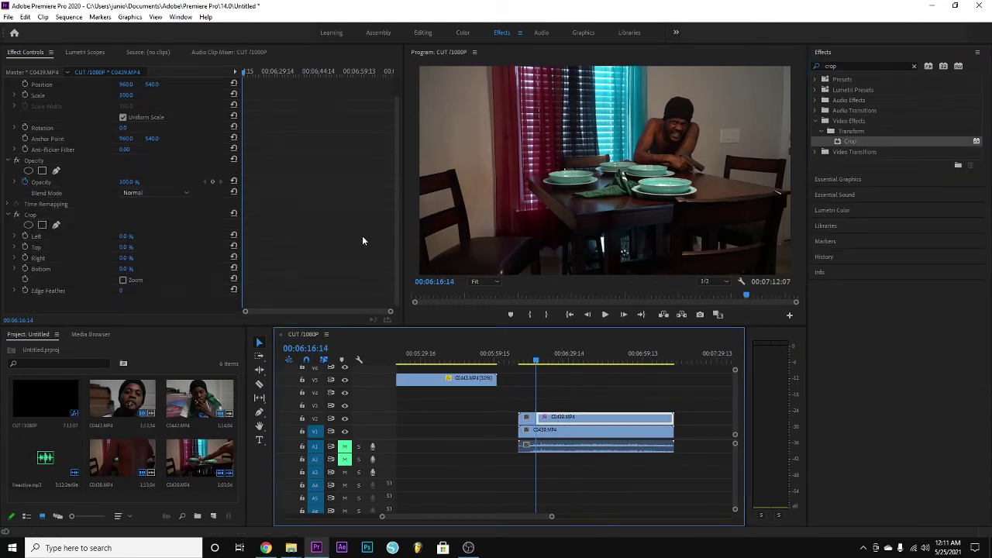
click(51, 225)
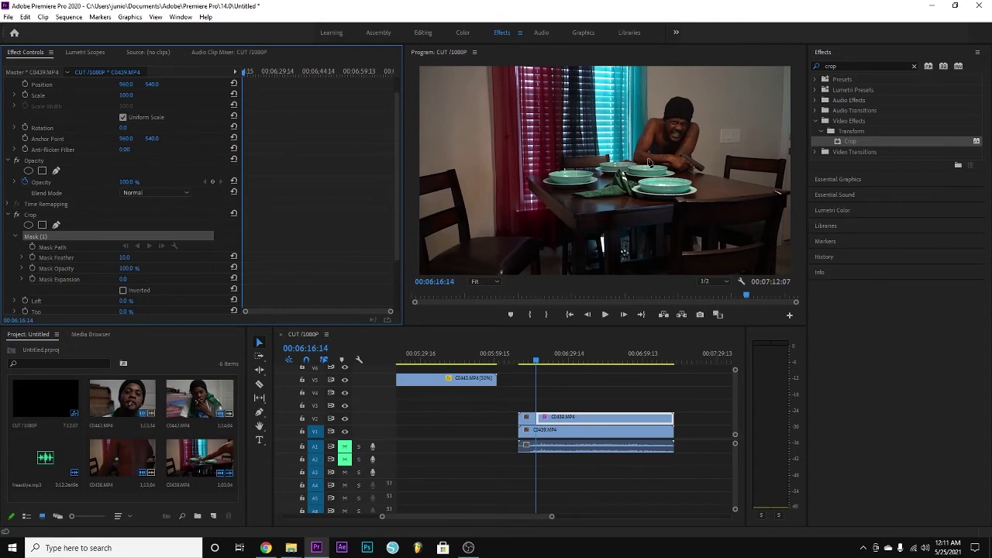
click(679, 171)
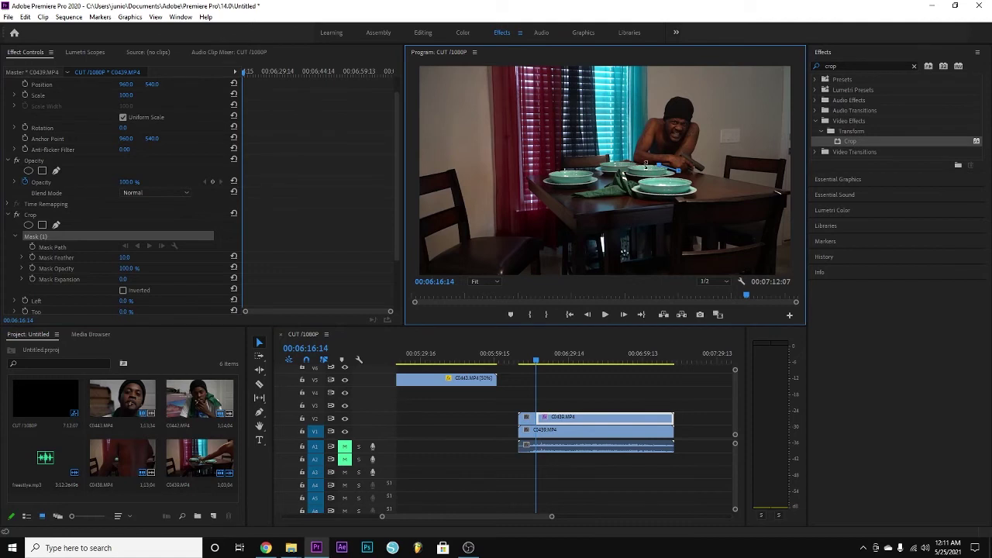
click(650, 166)
click(711, 170)
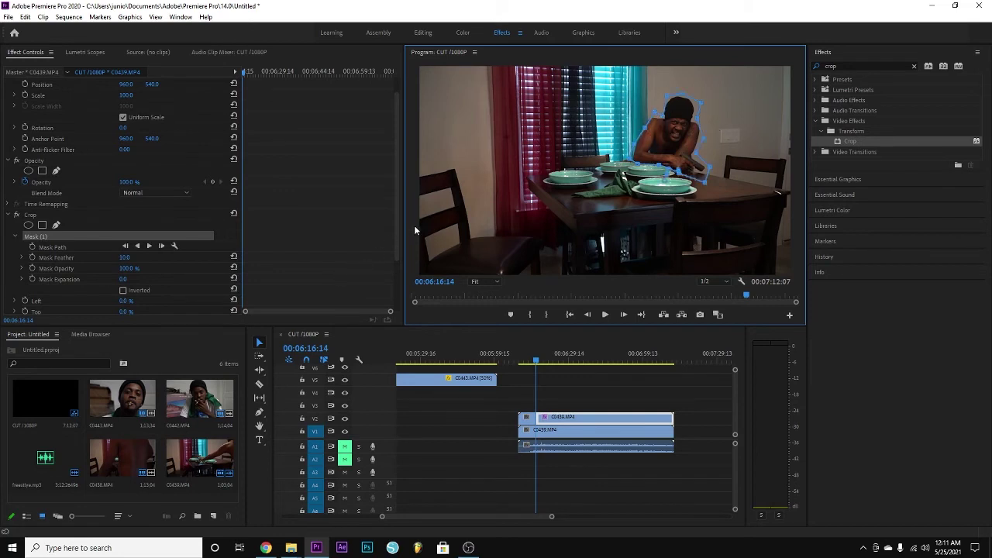
Step: Invert the Crop mask and set the effect's Left value to 100%
drag(396, 228, 397, 258)
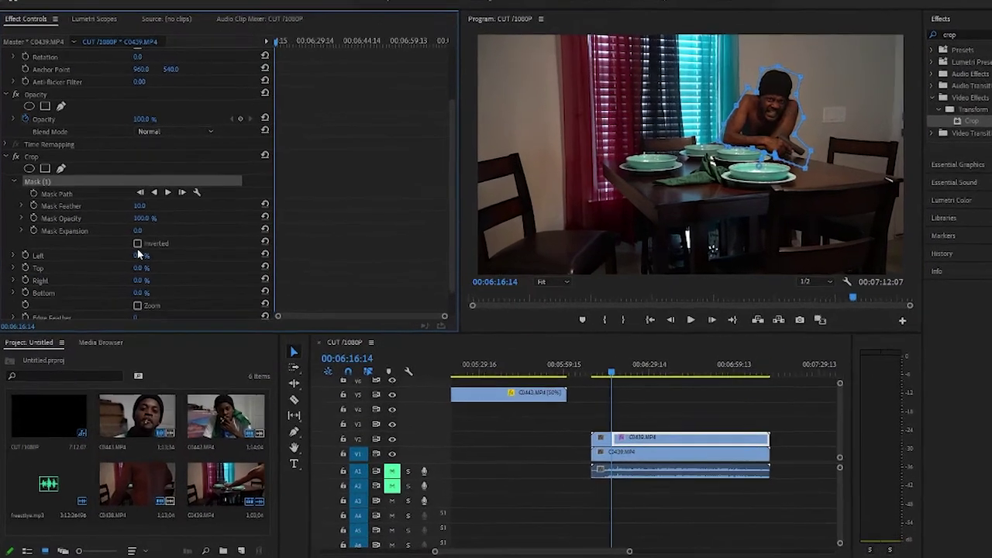
click(123, 247)
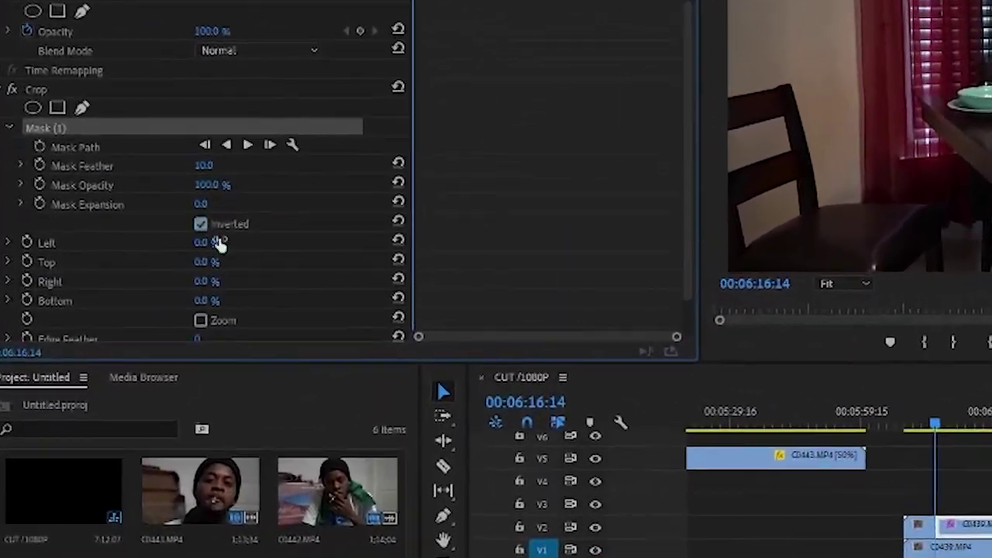
click(189, 247)
text(10)
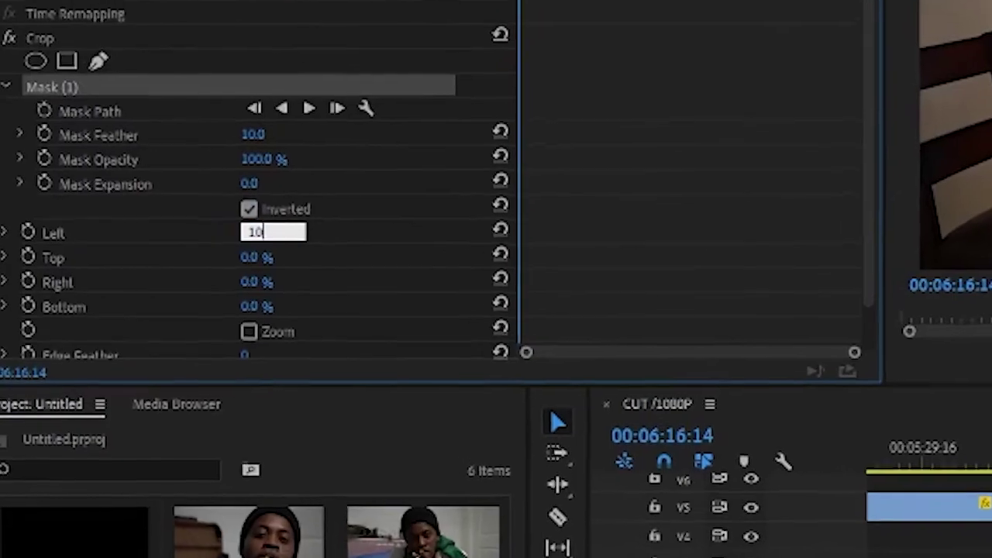
text(0)
key(Return)
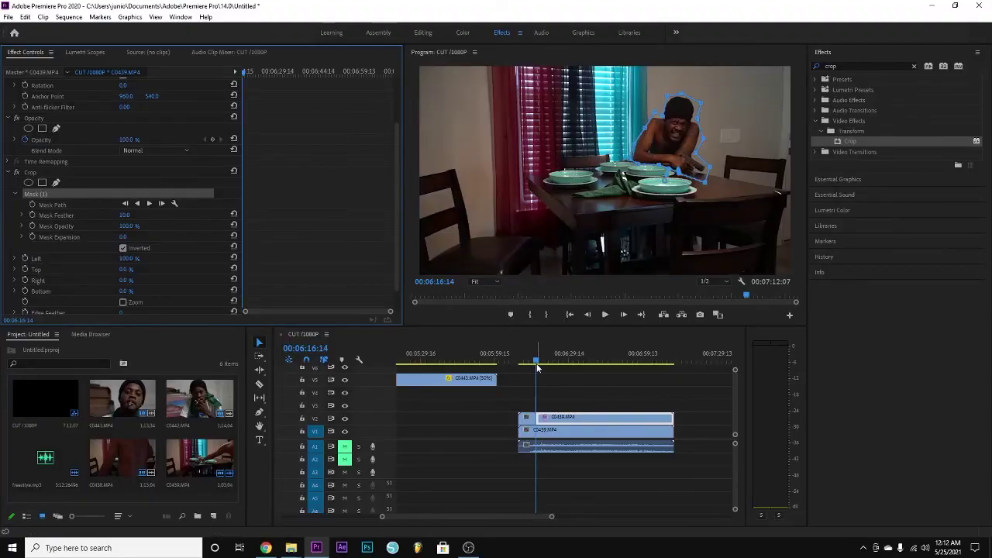
Step: Delete the unfrozen V2 segment before the frame hold along with its audio, and keep the playhead at 00:06:16:14
click(541, 363)
click(527, 420)
drag(541, 362, 536, 363)
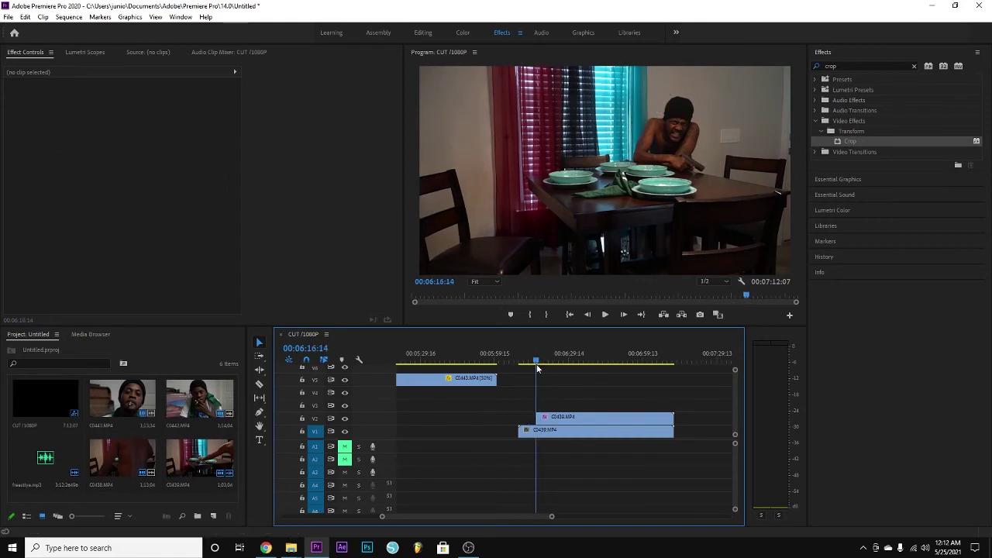
Step: Split the frozen V2 clip shortly after its start with the Razor tool and delete the long remainder
right_click(556, 422)
click(574, 443)
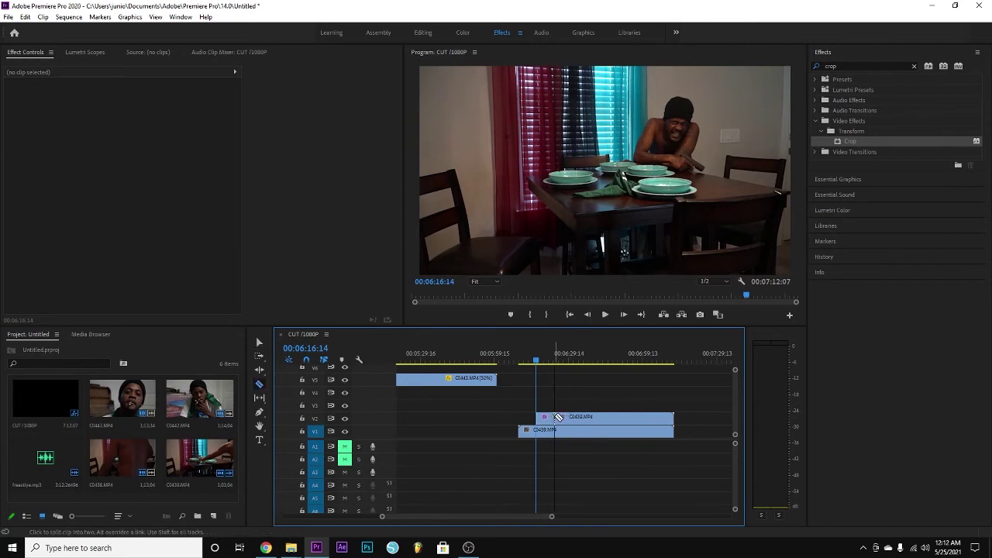
click(570, 419)
key(Delete)
click(548, 363)
drag(549, 364, 536, 367)
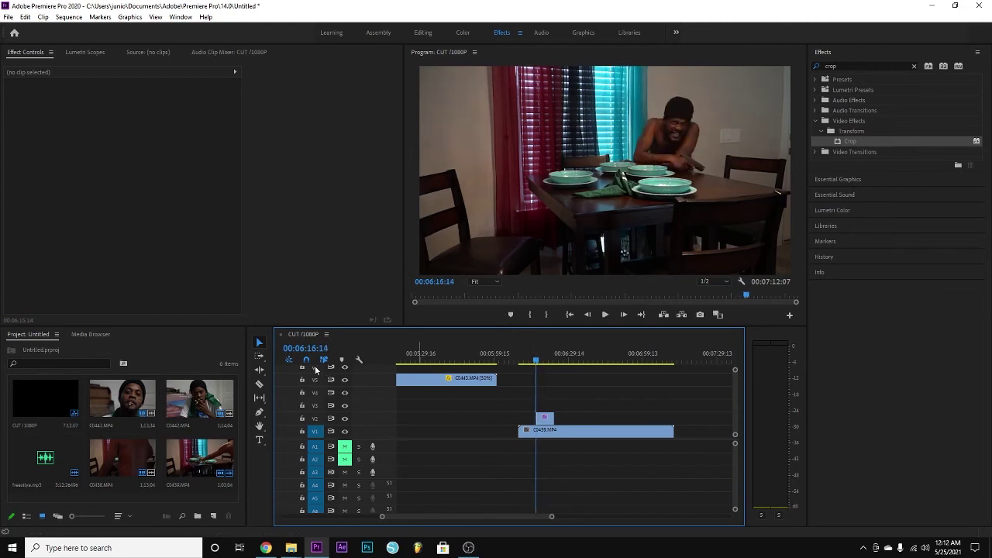
Step: Move the short frozen V2 clip to the start of the V1 clip and set the playhead to 00:06:09:12
click(532, 363)
drag(532, 364, 536, 364)
drag(547, 422, 529, 421)
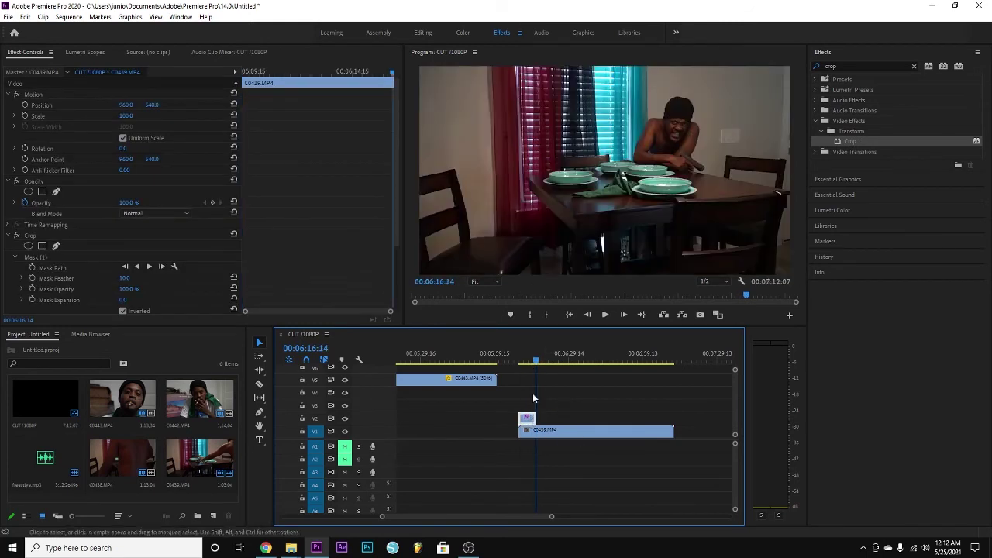
drag(538, 363, 519, 365)
drag(529, 407, 543, 434)
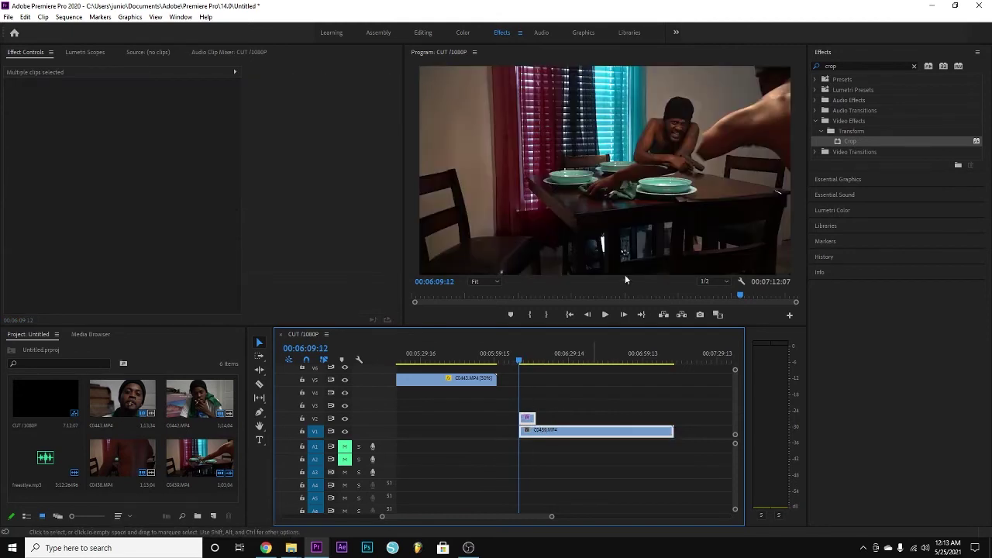
right_click(525, 422)
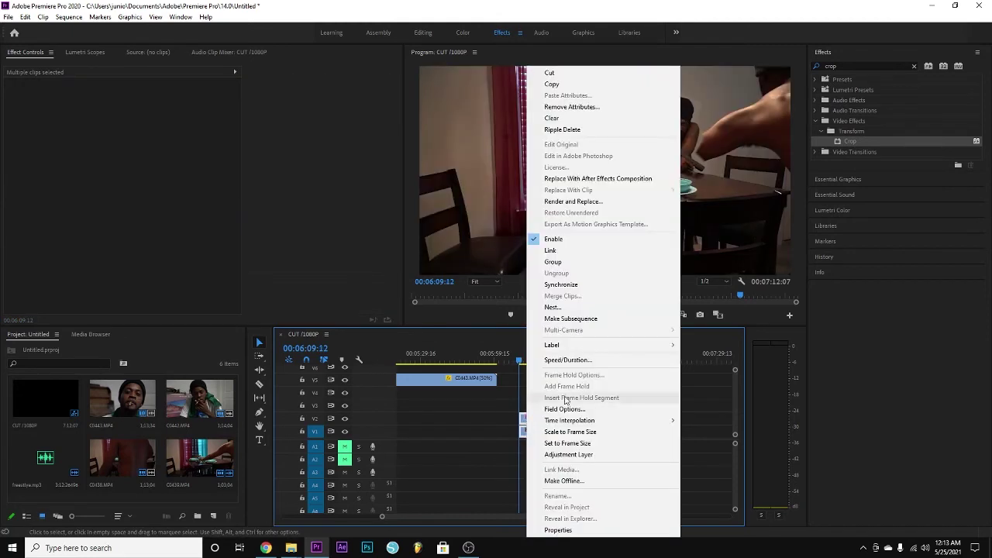
mouse_move(560, 348)
click(714, 366)
click(562, 390)
Step: Change the label color of the frozen clip on V2 to green and deselect it
right_click(527, 429)
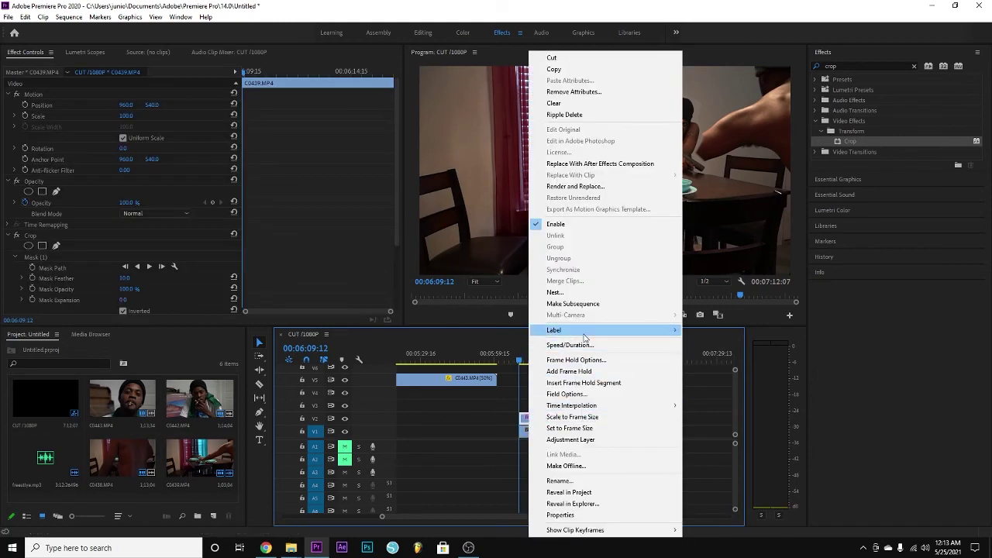
mouse_move(584, 337)
click(707, 367)
click(583, 391)
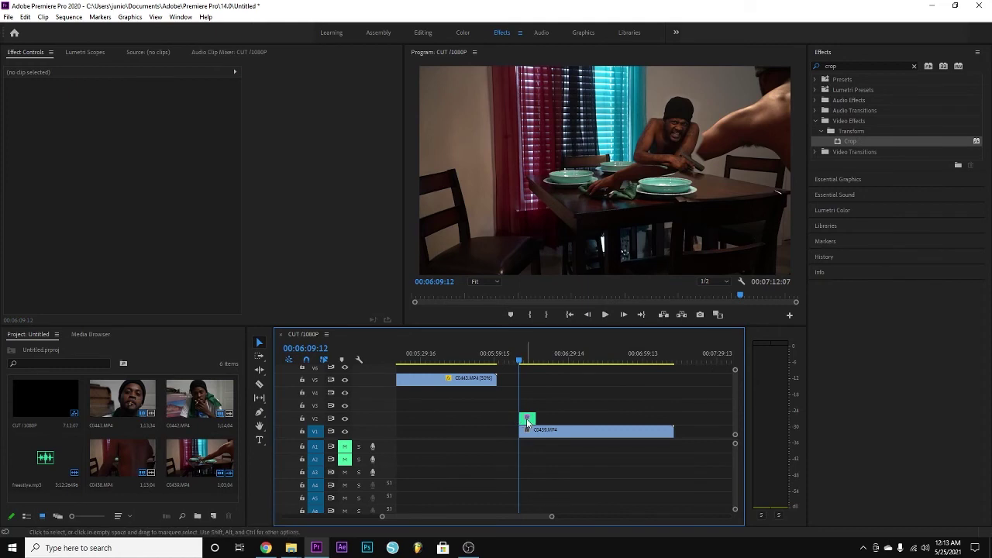
Step: Search the effects for ecto and apply uni.Ecto to the green frozen clip on V2
click(913, 68)
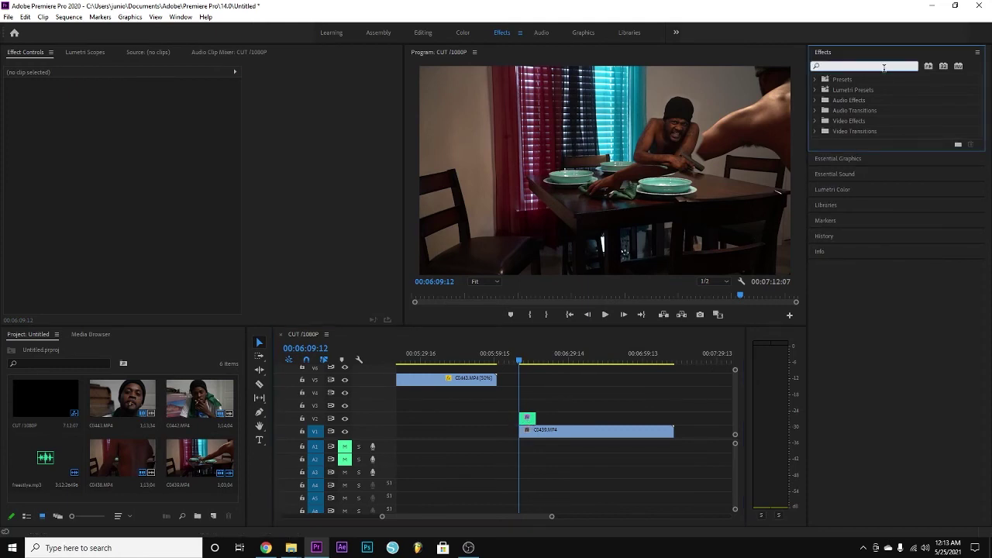
text(ect)
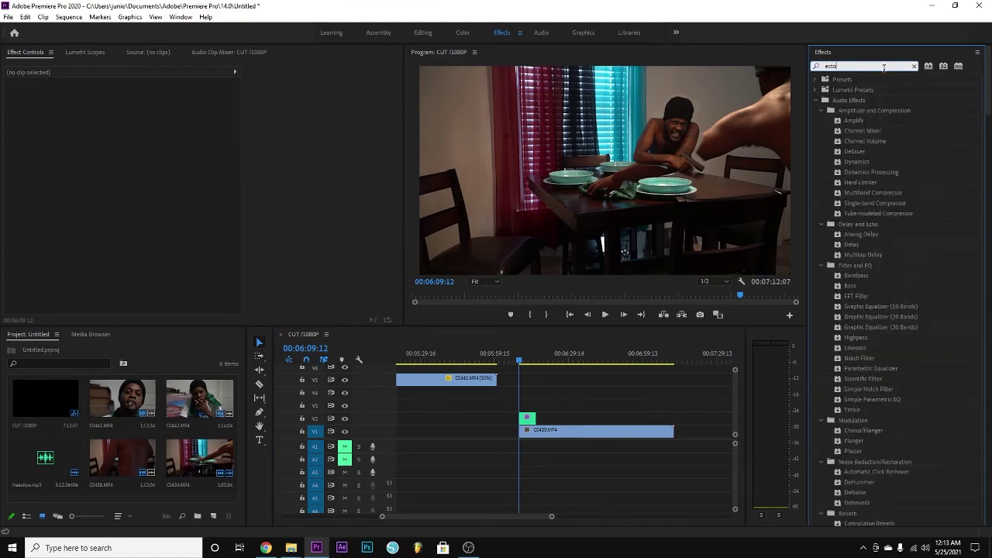
text(o)
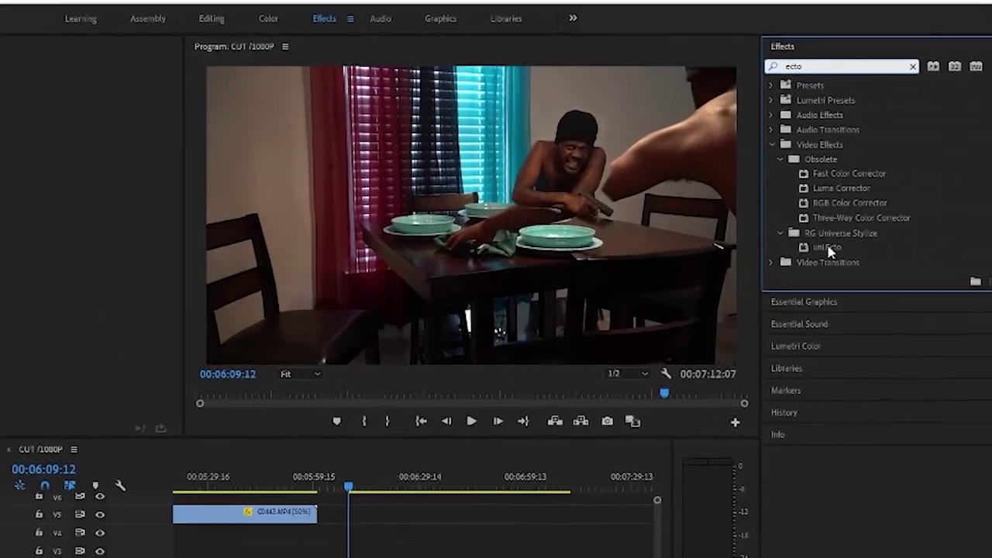
click(829, 246)
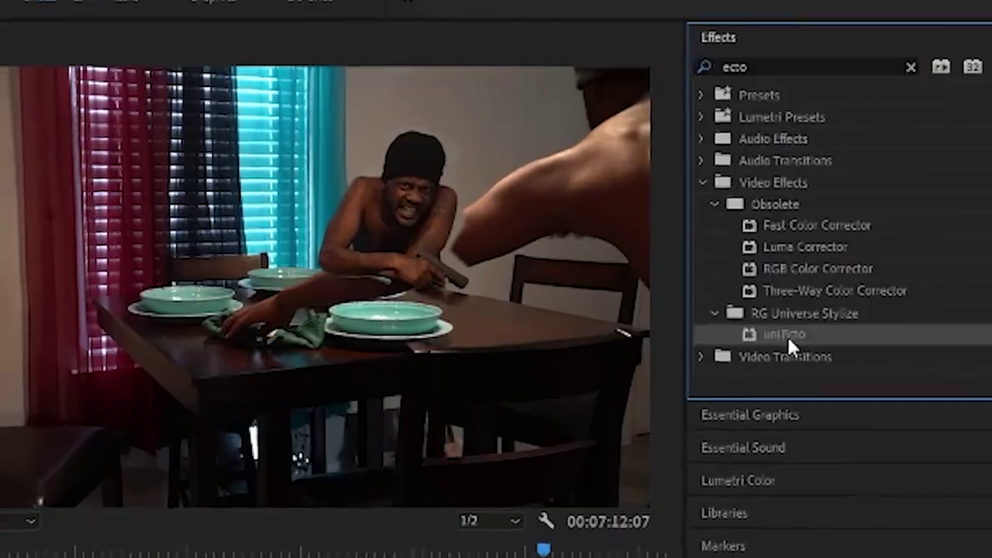
drag(787, 336, 530, 425)
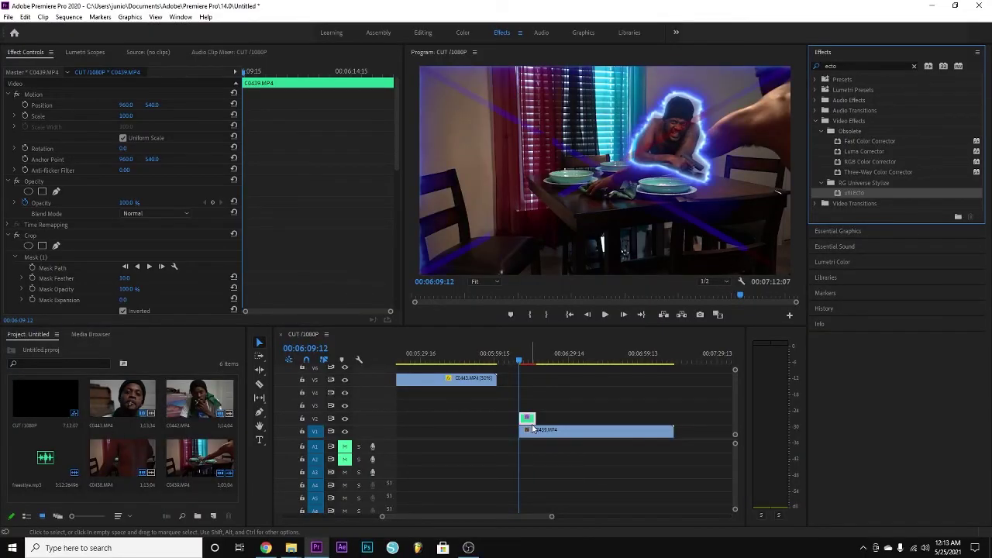